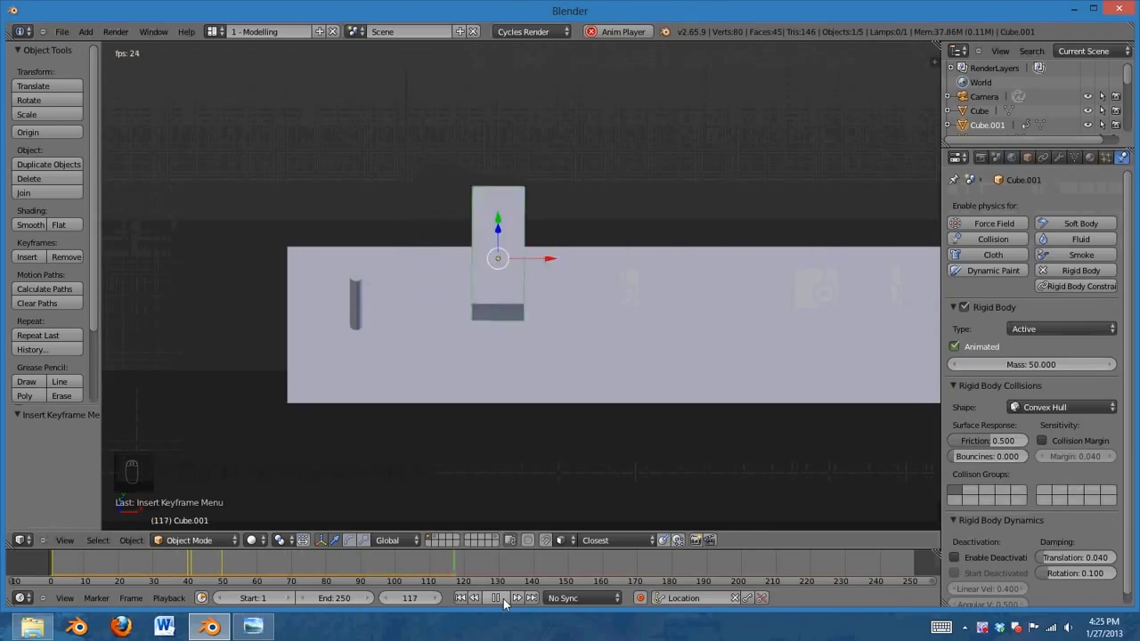
Step: Stop the playback, return to the first frame and set the Cube.001 block's rigid body mass to 75
{"action": "left_click", "coordinate": [496, 598]}
{"action": "middle_click_drag", "start_coordinate": [634, 489], "coordinate": [654, 409]}
{"action": "left_click", "coordinate": [461, 599]}
{"action": "left_click", "coordinate": [1017, 361]}
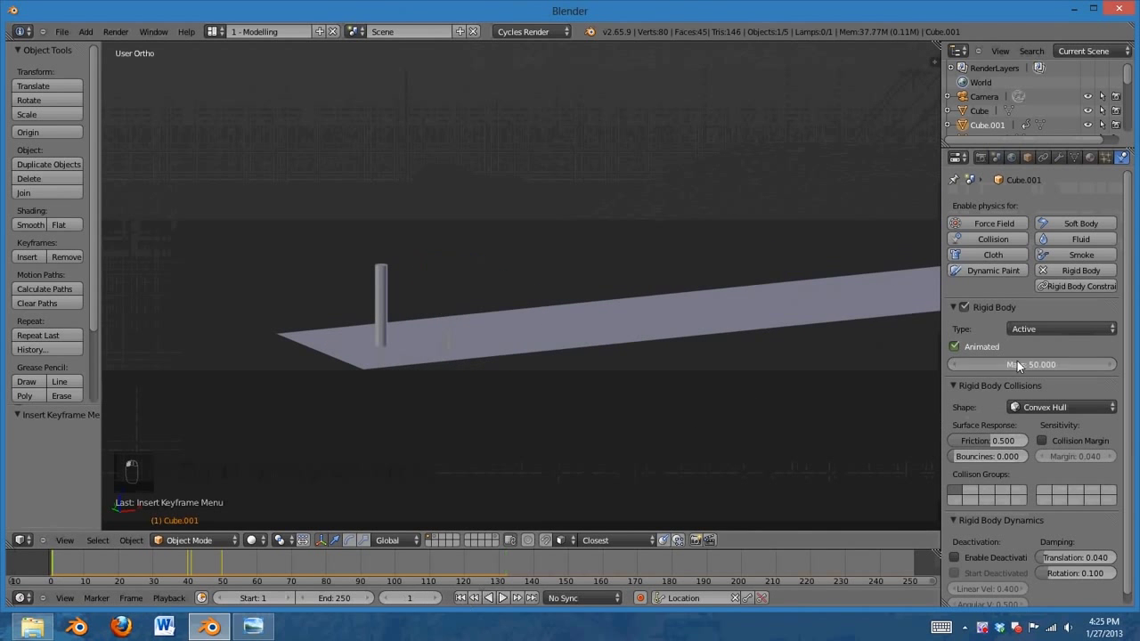
{"action": "type", "text": "75"}
{"action": "key", "text": "Return"}
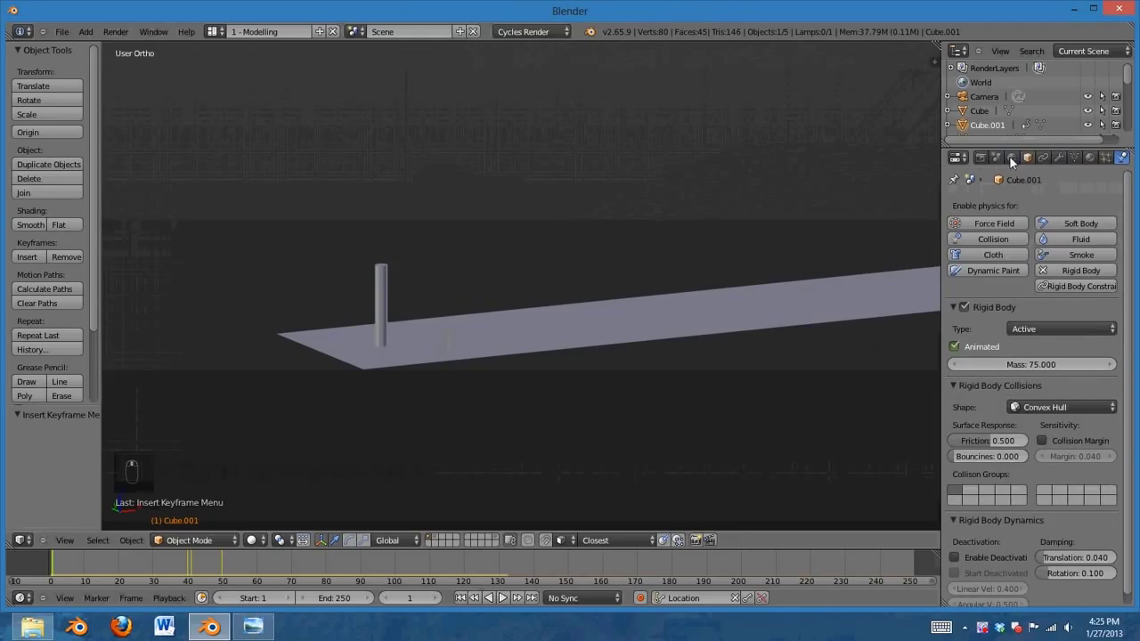
Step: Play the collision between the block and the pole from a low side view, and return to the first frame
{"action": "middle_click_drag", "start_coordinate": [733, 411], "coordinate": [539, 535]}
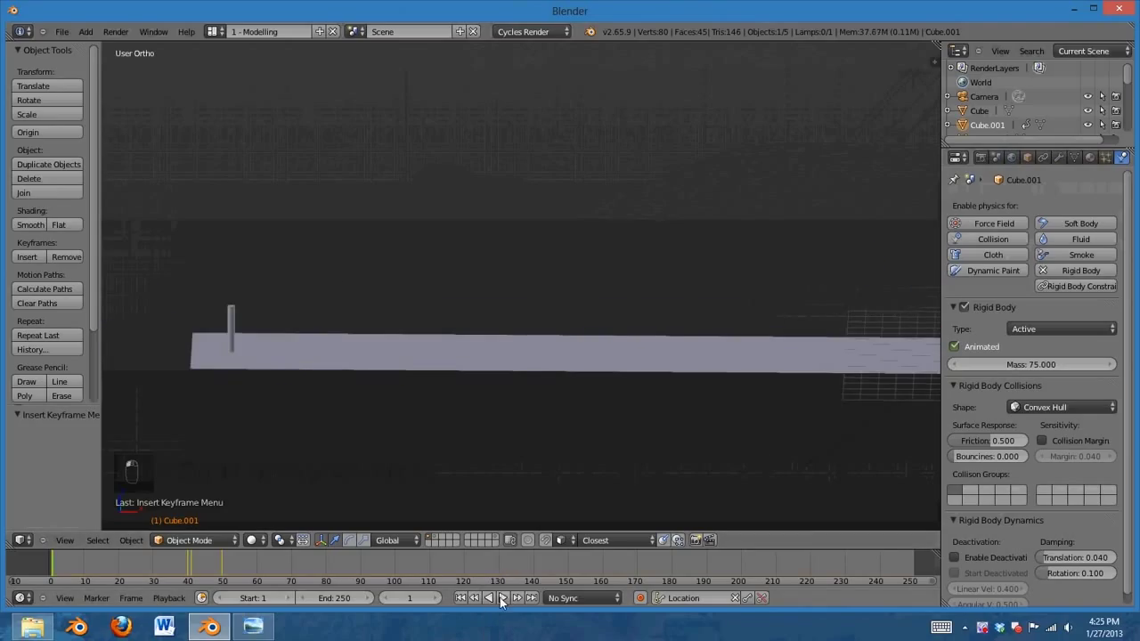
{"action": "left_click", "coordinate": [501, 597]}
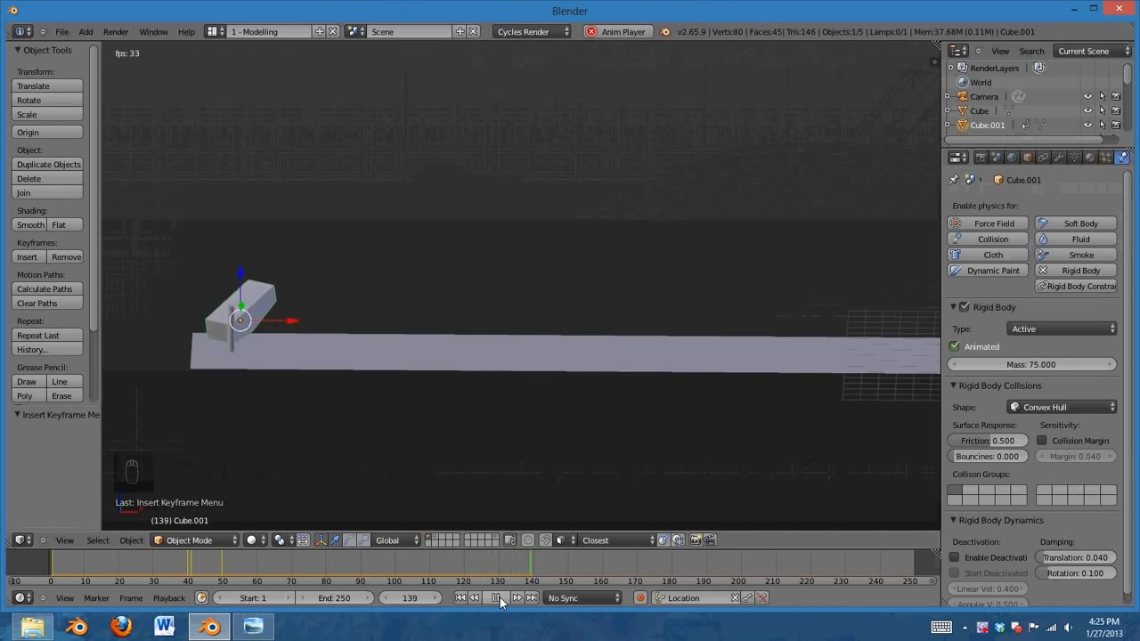
{"action": "left_click", "coordinate": [497, 599]}
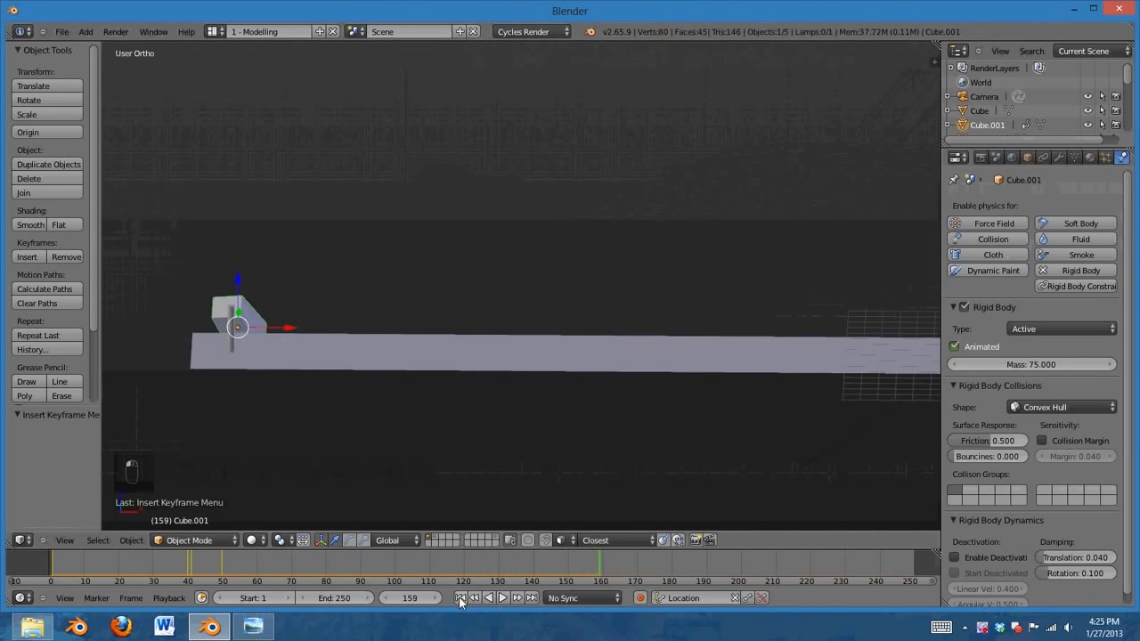
{"action": "left_click", "coordinate": [461, 598]}
Step: Widen the ground plane along the Y axis by a factor of about 1.79
{"action": "middle_click_drag", "start_coordinate": [299, 413], "coordinate": [412, 435]}
{"action": "right_click", "coordinate": [428, 433]}
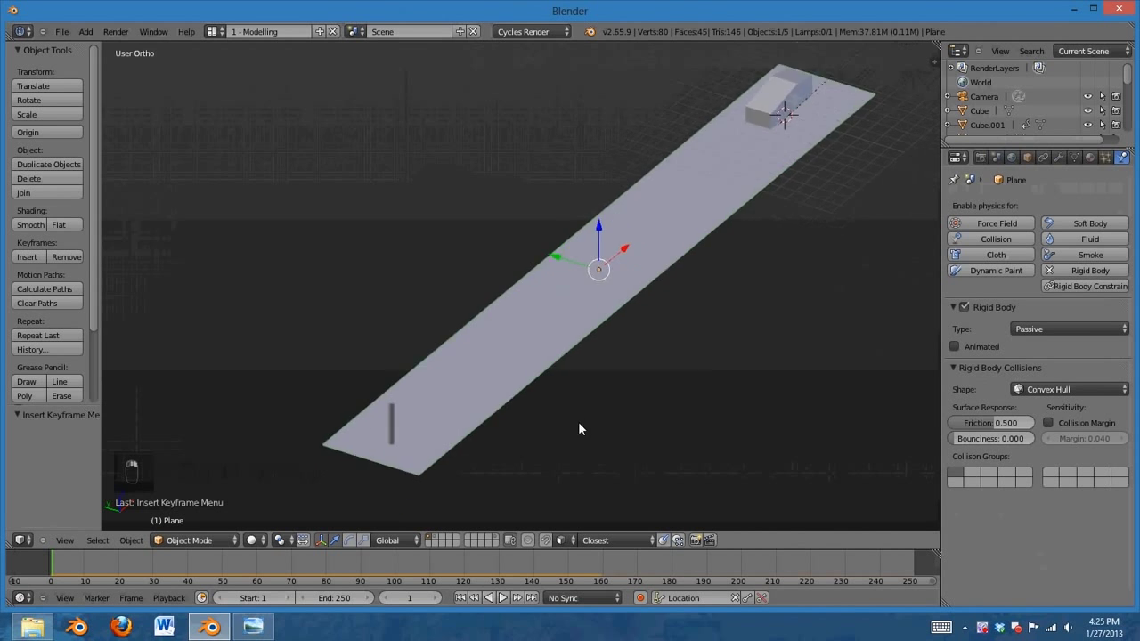
{"action": "middle_click_drag", "start_coordinate": [579, 429], "coordinate": [692, 392]}
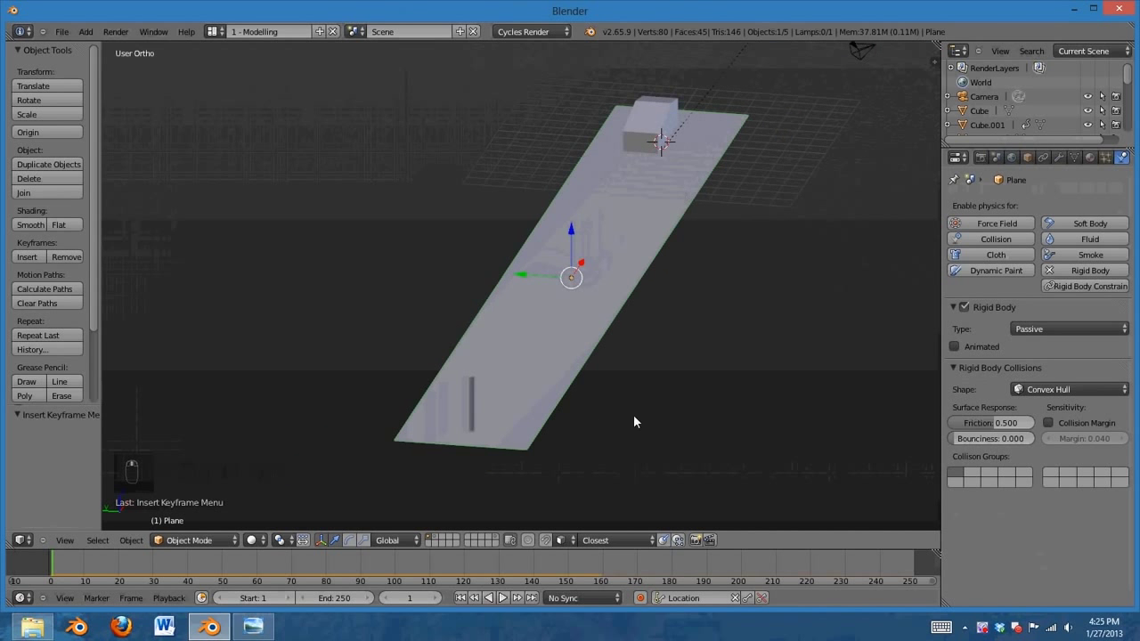
{"action": "mouse_move", "coordinate": [616, 434]}
{"action": "middle_mouse_down"}
{"action": "mouse_move", "coordinate": [629, 427]}
{"action": "mouse_move", "coordinate": [619, 422]}
{"action": "middle_mouse_up"}
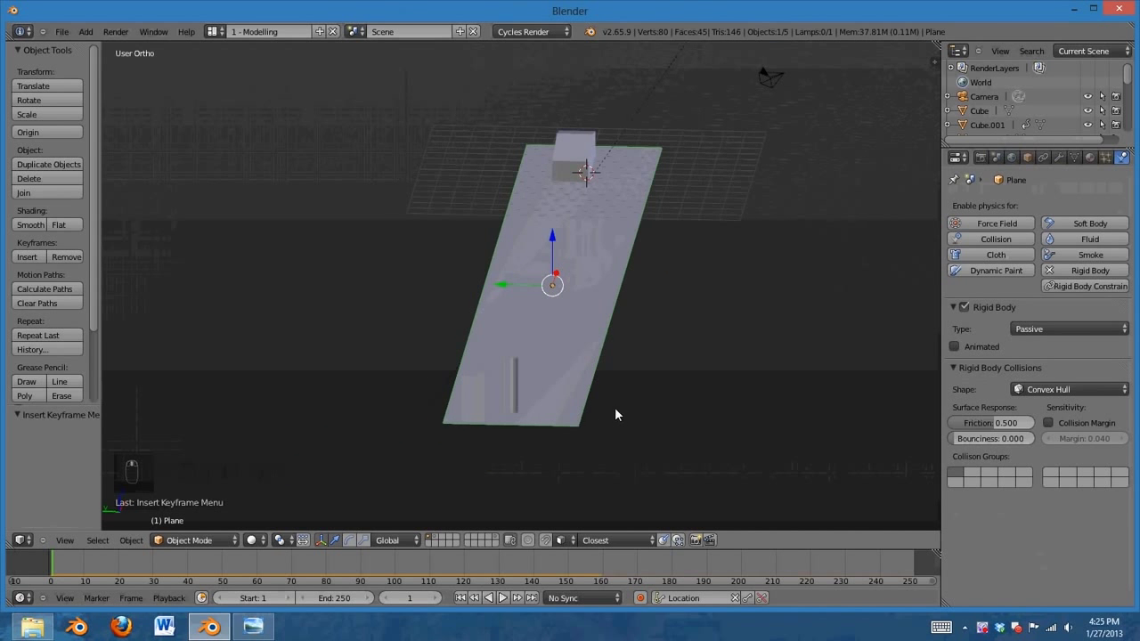
{"action": "middle_click_drag", "start_coordinate": [613, 412], "coordinate": [623, 410]}
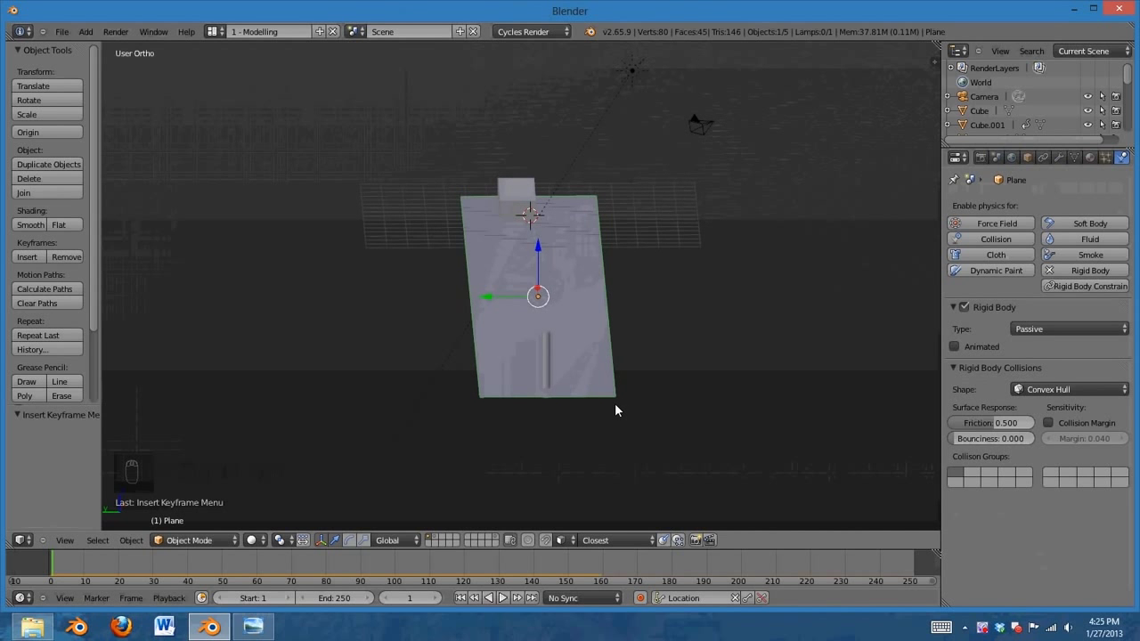
{"action": "key", "text": "s"}
{"action": "key", "text": "y"}
{"action": "left_click", "coordinate": [744, 411]}
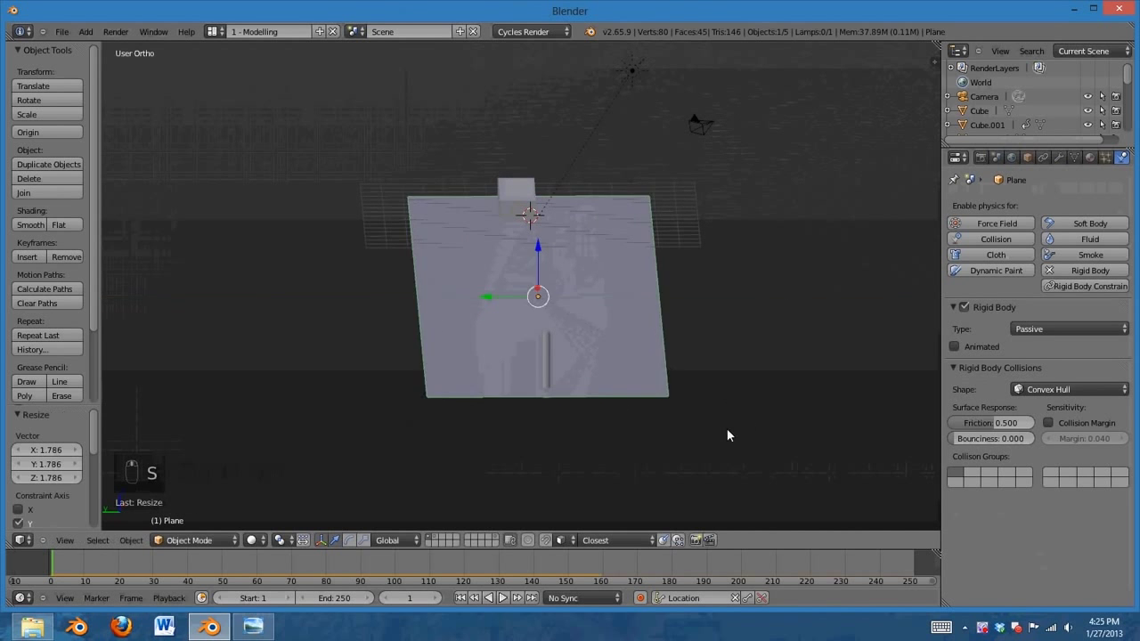
Step: Replay the block's crash into the pole several times on the widened plane, returning to the first frame each time
{"action": "middle_click_drag", "start_coordinate": [727, 433], "coordinate": [440, 402]}
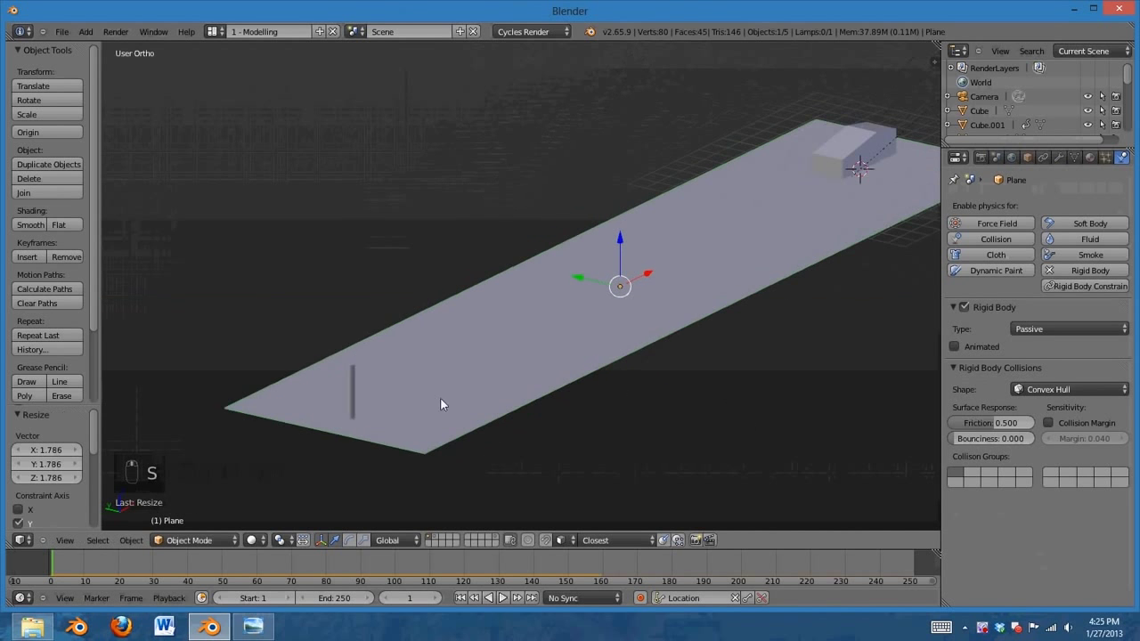
{"action": "left_click", "coordinate": [504, 600]}
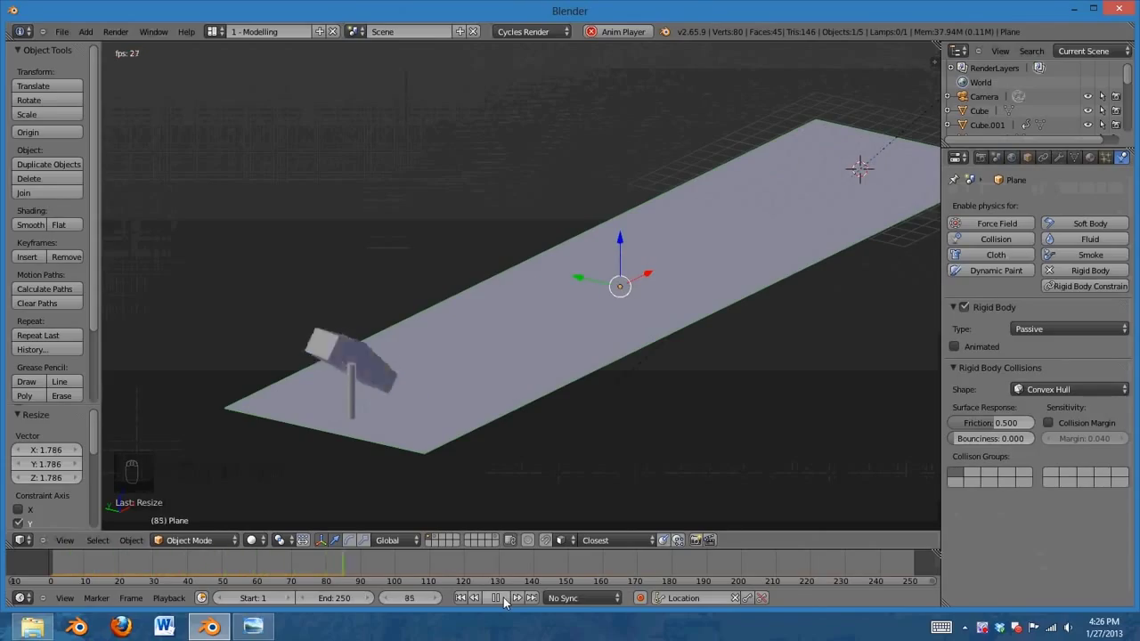
{"action": "left_click", "coordinate": [501, 599]}
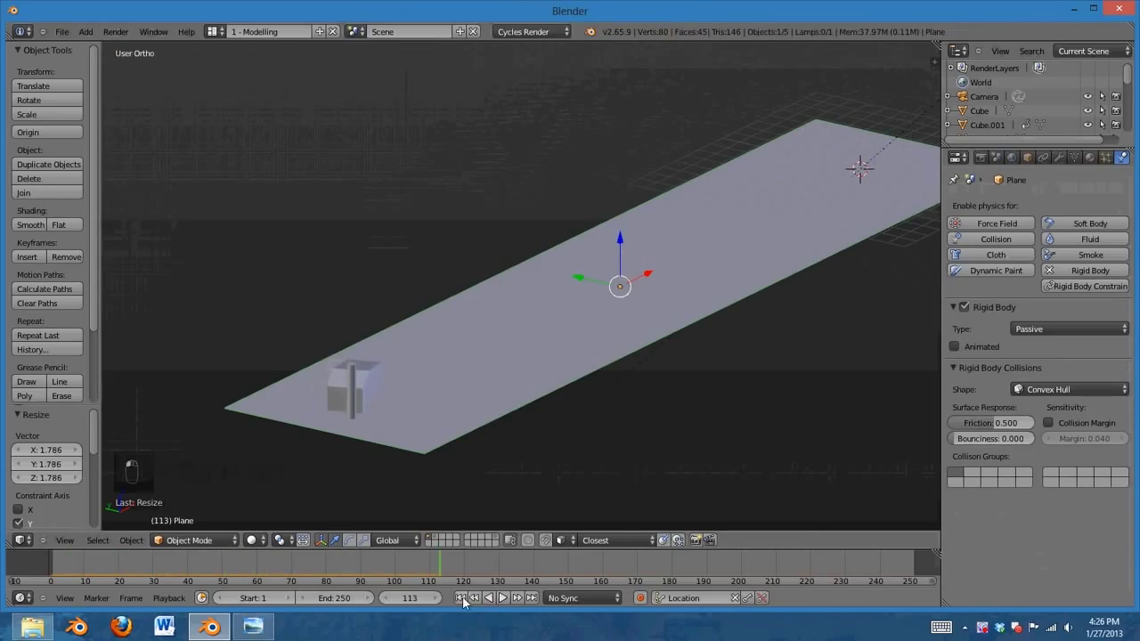
{"action": "left_click", "coordinate": [461, 598]}
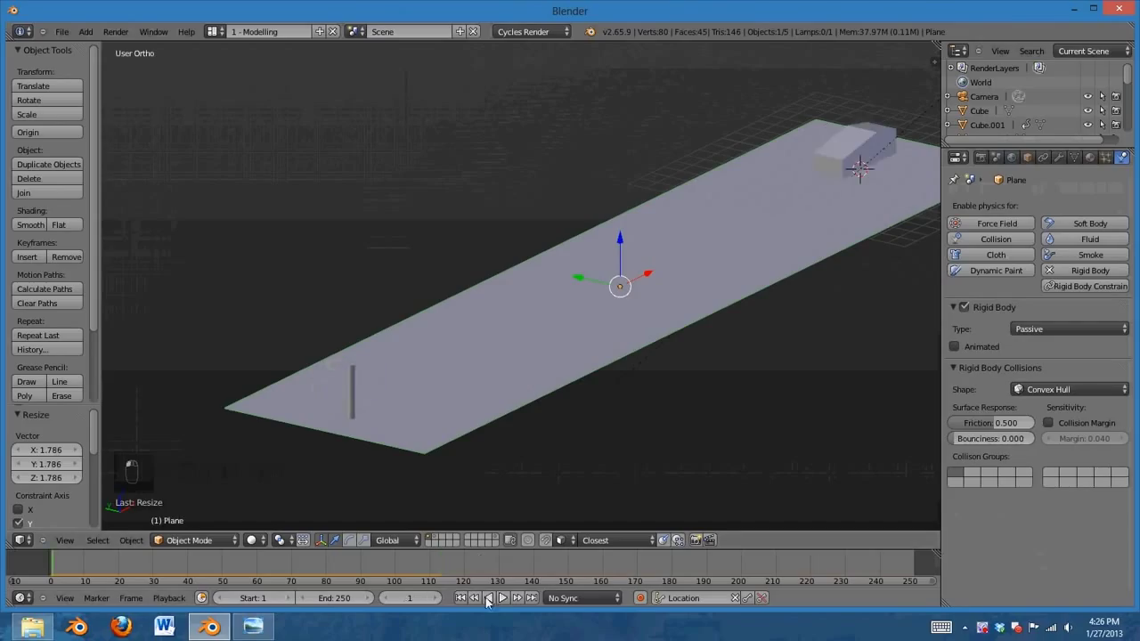
{"action": "left_click", "coordinate": [503, 597]}
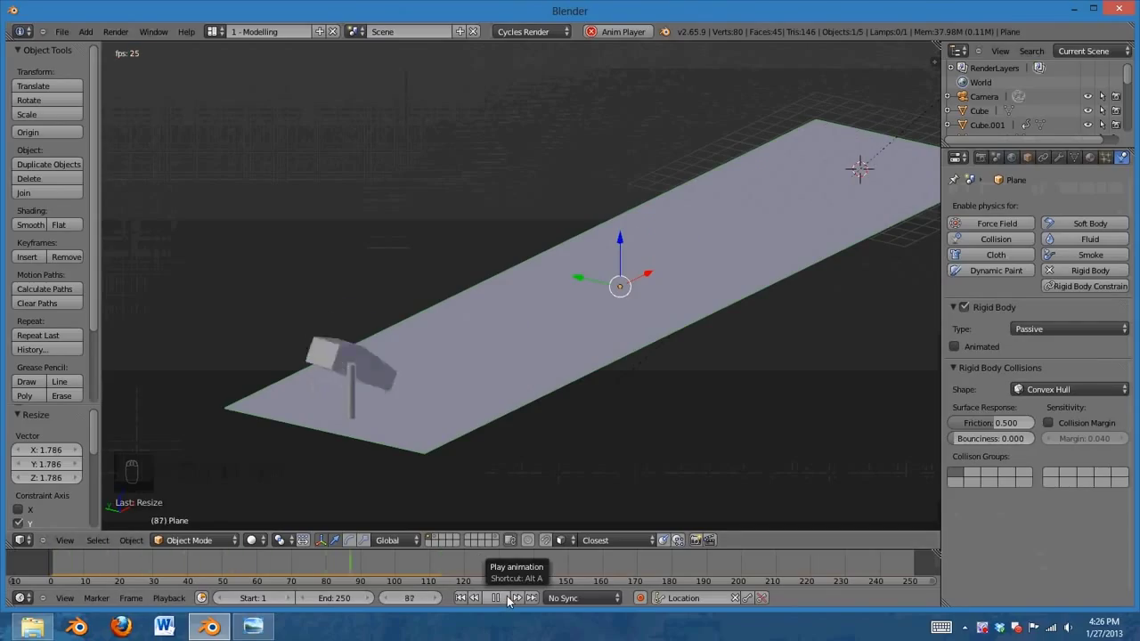
{"action": "left_click", "coordinate": [496, 599]}
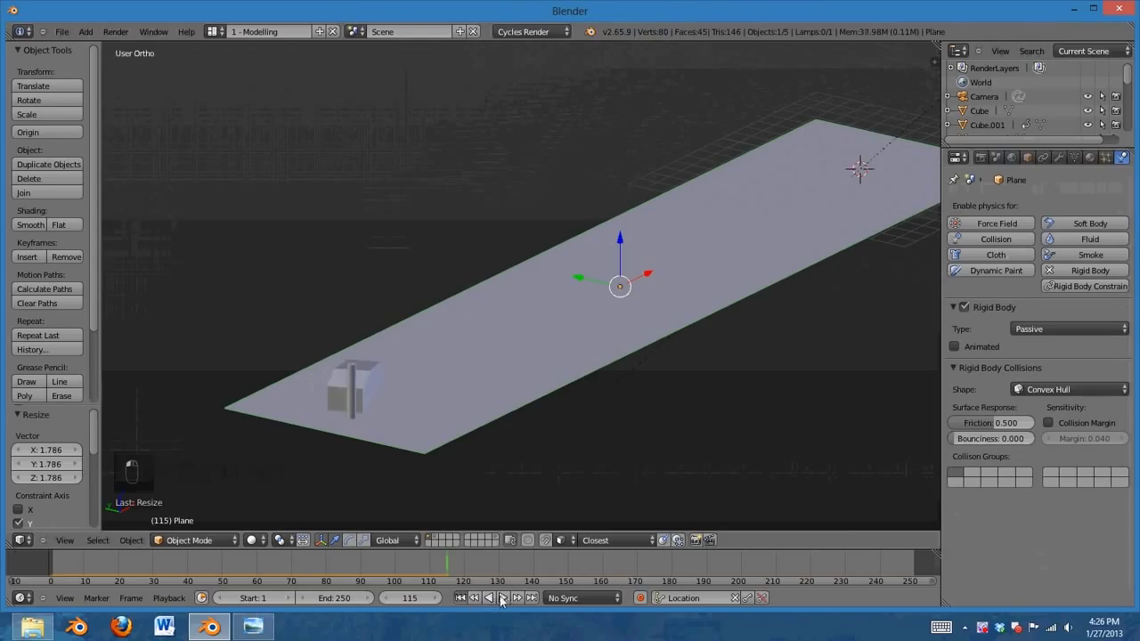
{"action": "left_click", "coordinate": [460, 597]}
{"action": "left_click", "coordinate": [503, 597]}
{"action": "left_click", "coordinate": [503, 598]}
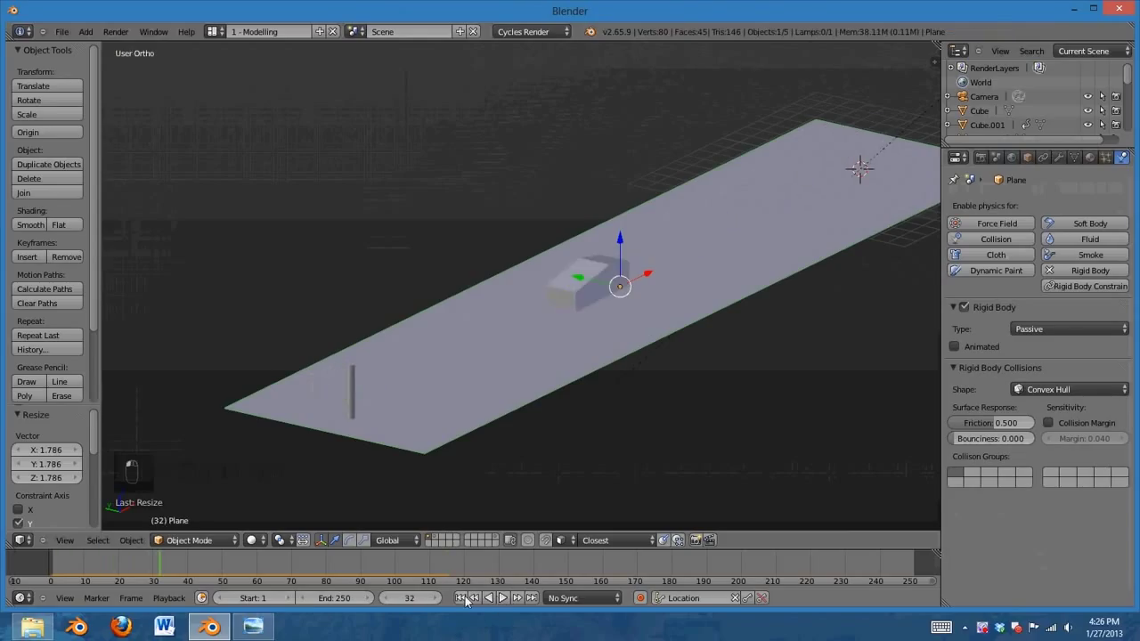
{"action": "left_click", "coordinate": [460, 598]}
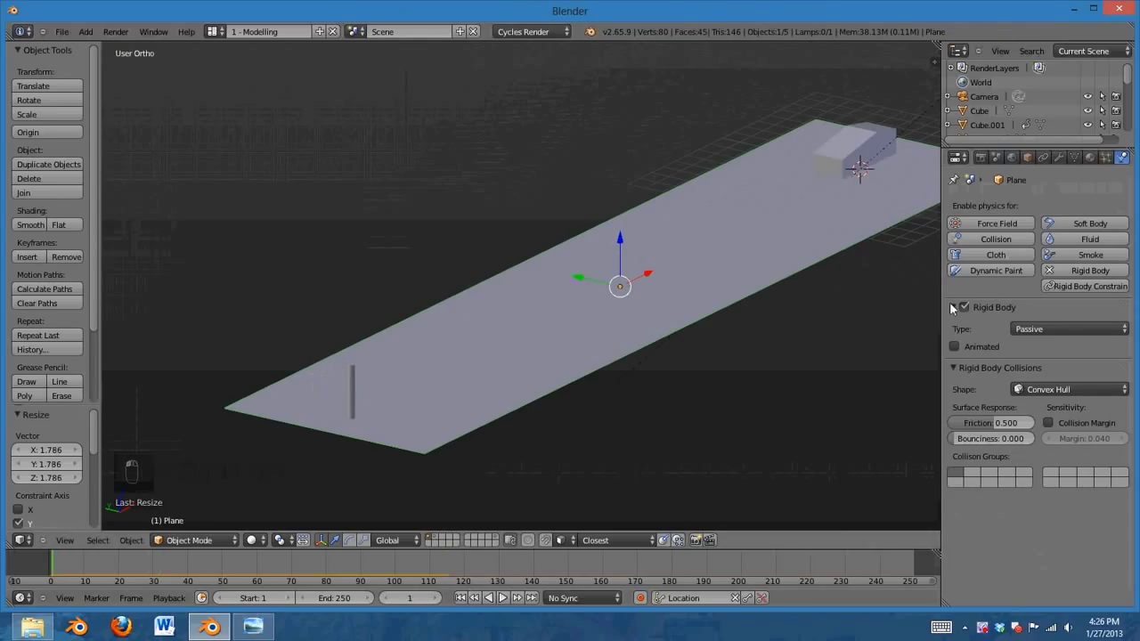
Step: Scrub through the block's animation, return to the first frame and set the block's rigid body mass to 60
{"action": "right_click", "coordinate": [858, 132]}
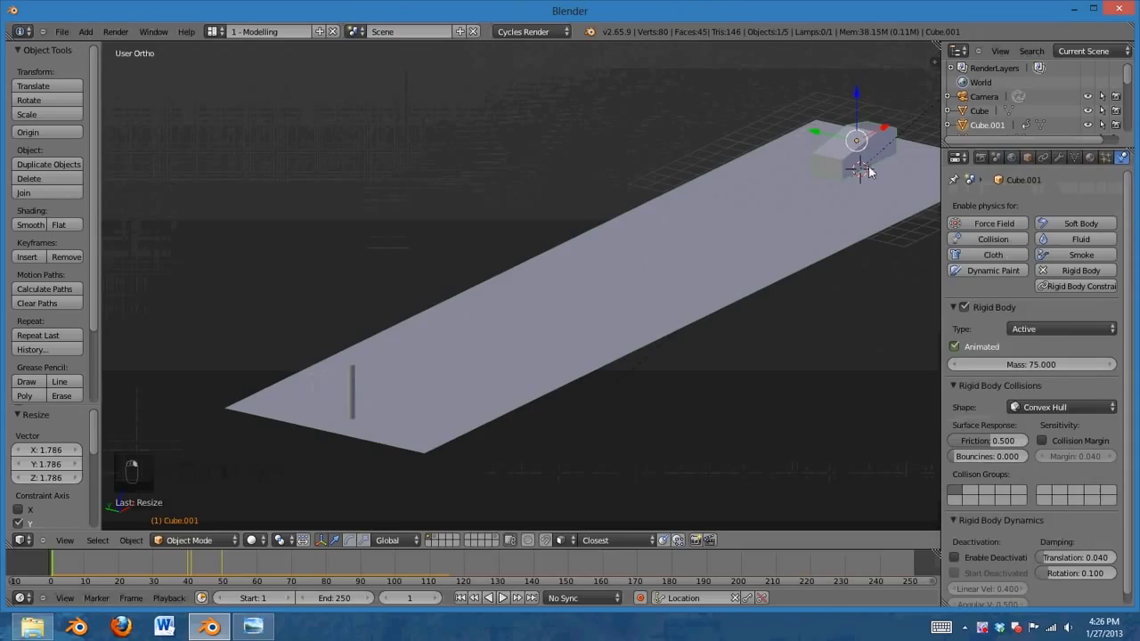
{"action": "scroll", "coordinate": [1033, 356], "scroll_direction": "down", "scroll_amount": 1}
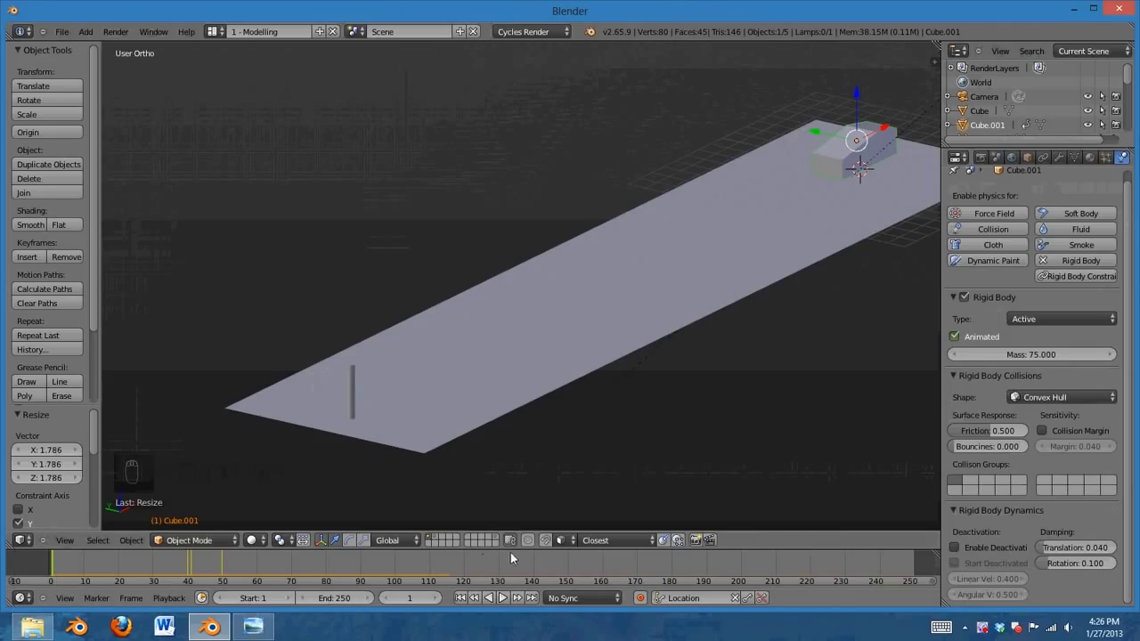
{"action": "left_click_drag", "start_coordinate": [105, 564], "coordinate": [425, 554]}
{"action": "left_click_drag", "start_coordinate": [495, 559], "coordinate": [223, 561]}
{"action": "left_click", "coordinate": [460, 598]}
{"action": "left_click", "coordinate": [1030, 356]}
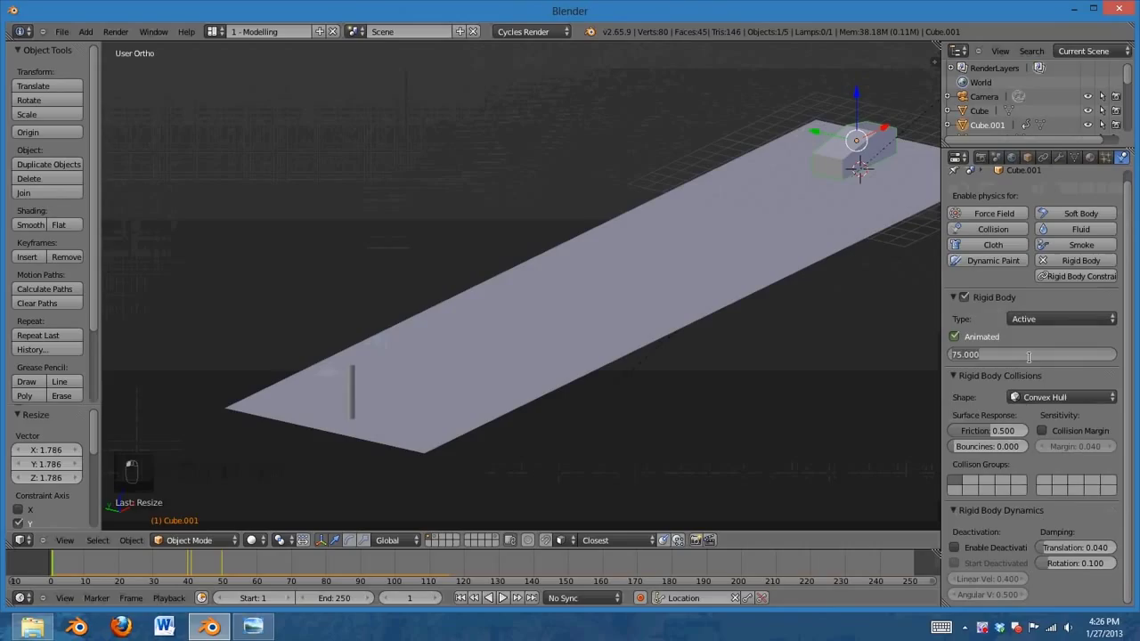
{"action": "type", "text": "60"}
{"action": "key", "text": "Return"}
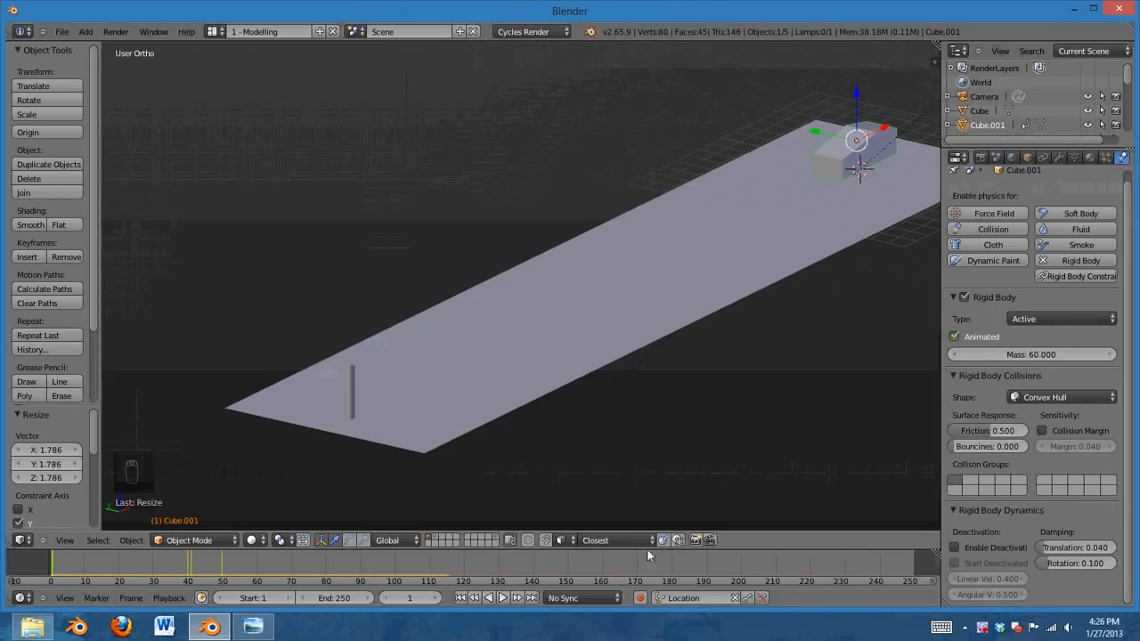
Step: Play the simulation up to about frame 117 and snap the 3D cursor to the crashed block
{"action": "left_click", "coordinate": [504, 599]}
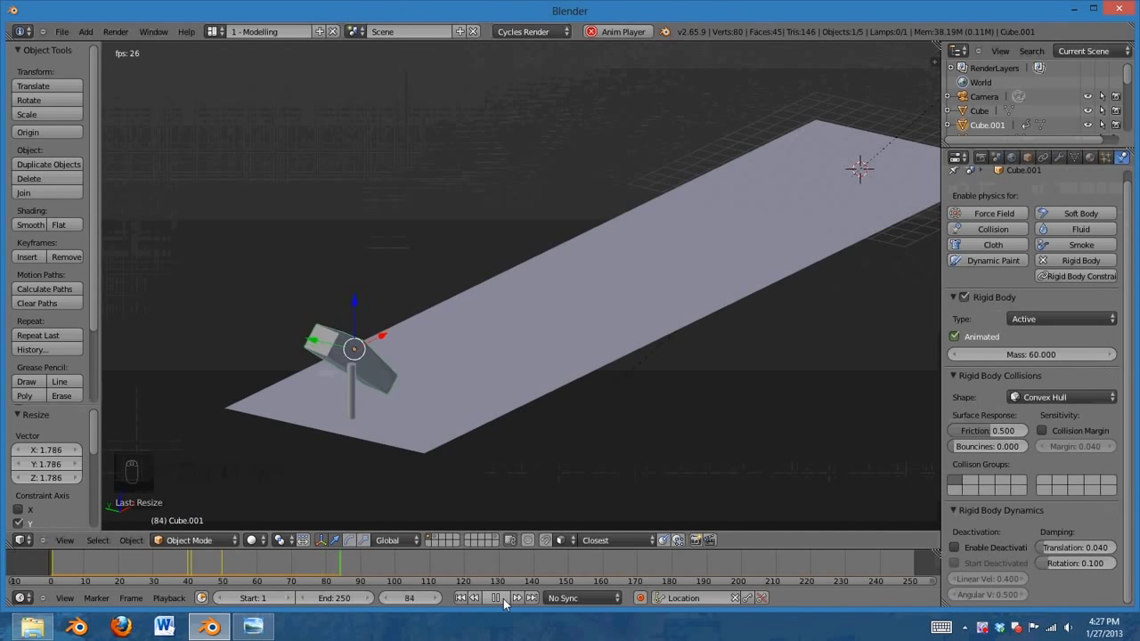
{"action": "left_click", "coordinate": [498, 598]}
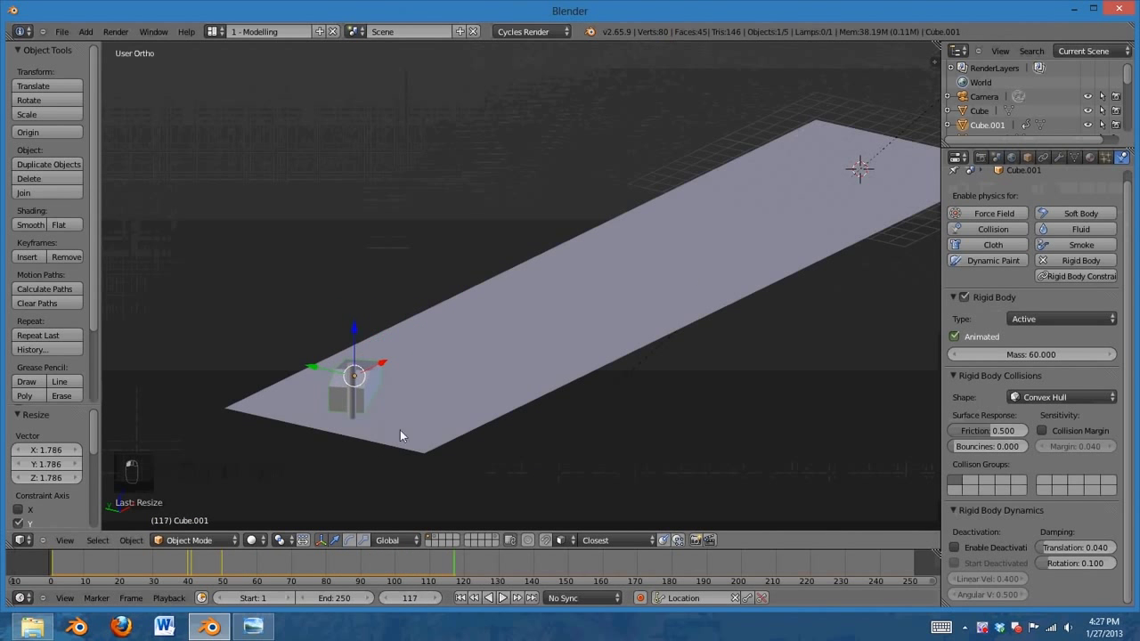
{"action": "middle_click_drag", "start_coordinate": [400, 431], "coordinate": [536, 433]}
{"action": "middle_click_drag", "start_coordinate": [768, 428], "coordinate": [532, 437]}
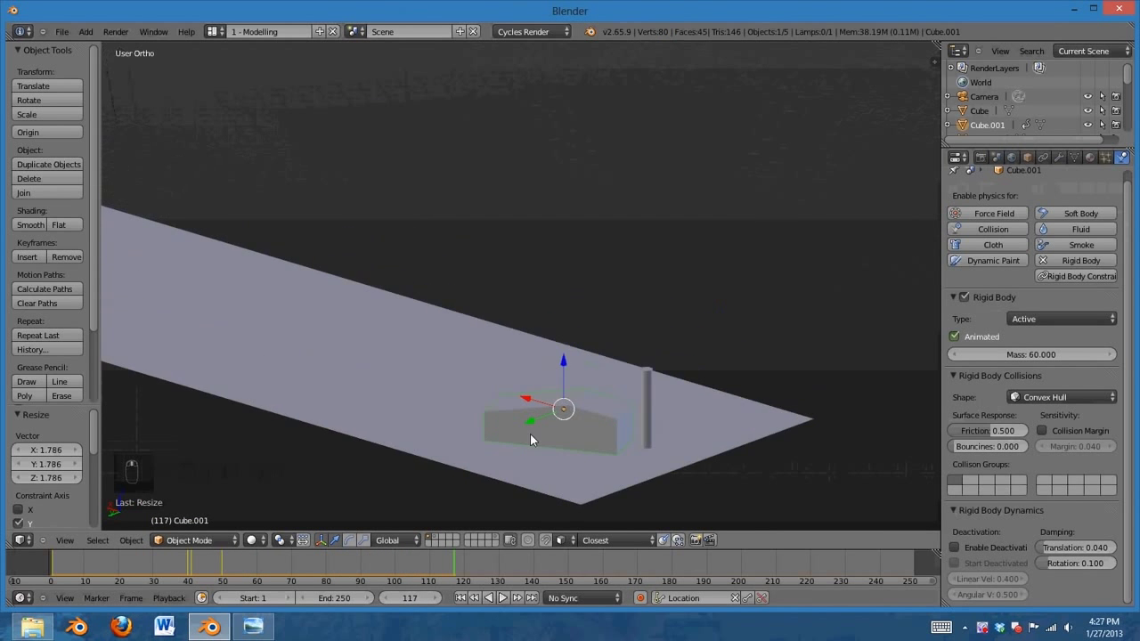
{"action": "middle_click_drag", "start_coordinate": [682, 461], "coordinate": [620, 393]}
{"action": "scroll", "coordinate": [620, 392], "scroll_direction": "up", "scroll_amount": 1}
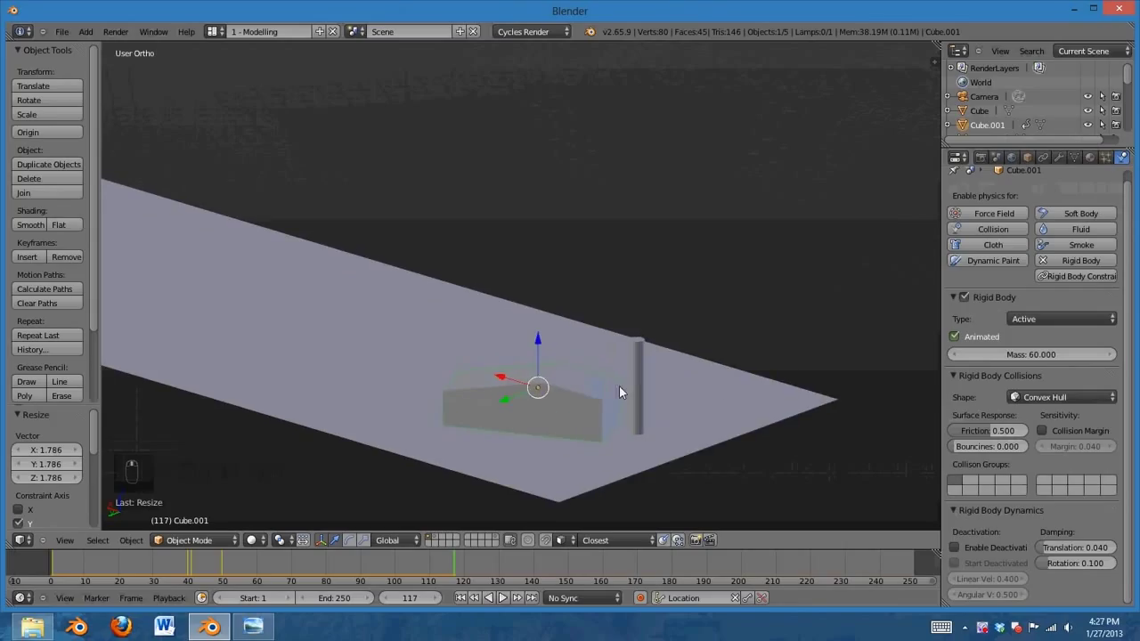
{"action": "scroll", "coordinate": [618, 401], "scroll_direction": "up", "scroll_amount": 1}
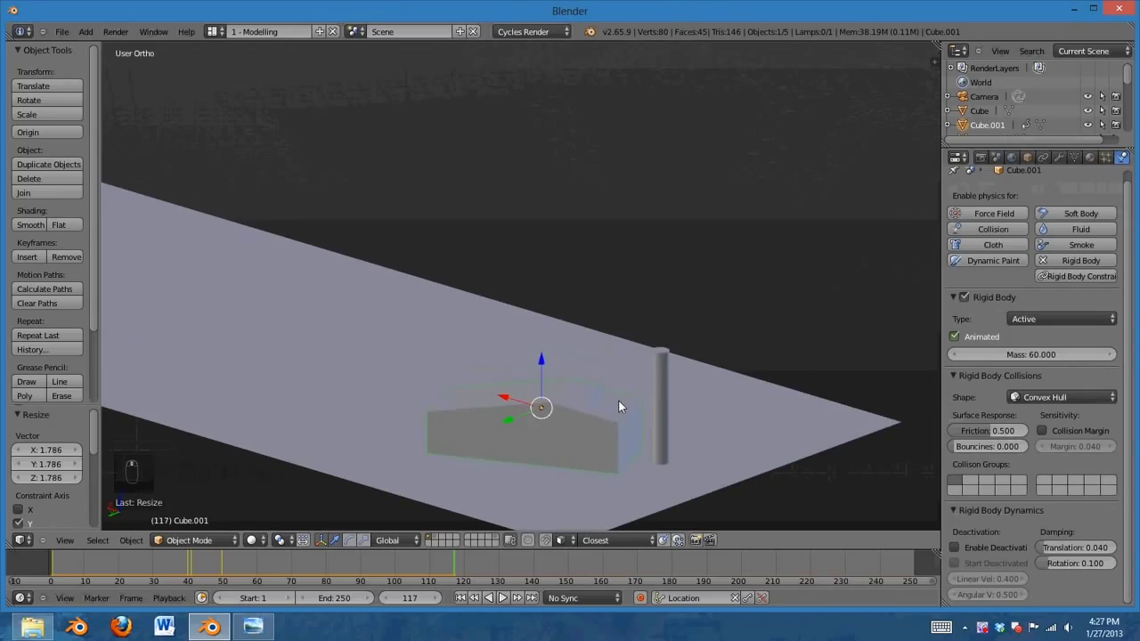
{"action": "key", "text": "shift+s"}
{"action": "left_click", "coordinate": [557, 412]}
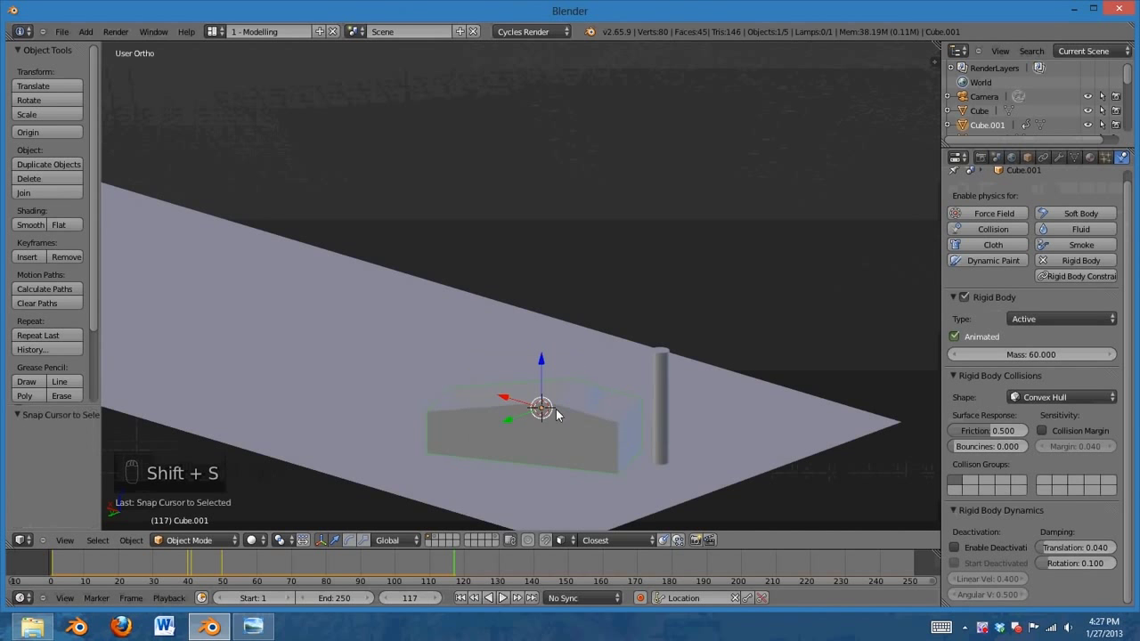
Step: Add a UV sphere at the 3D cursor and raise it about 4.75 units along Z above the block
{"action": "middle_click_drag", "start_coordinate": [662, 437], "coordinate": [480, 350]}
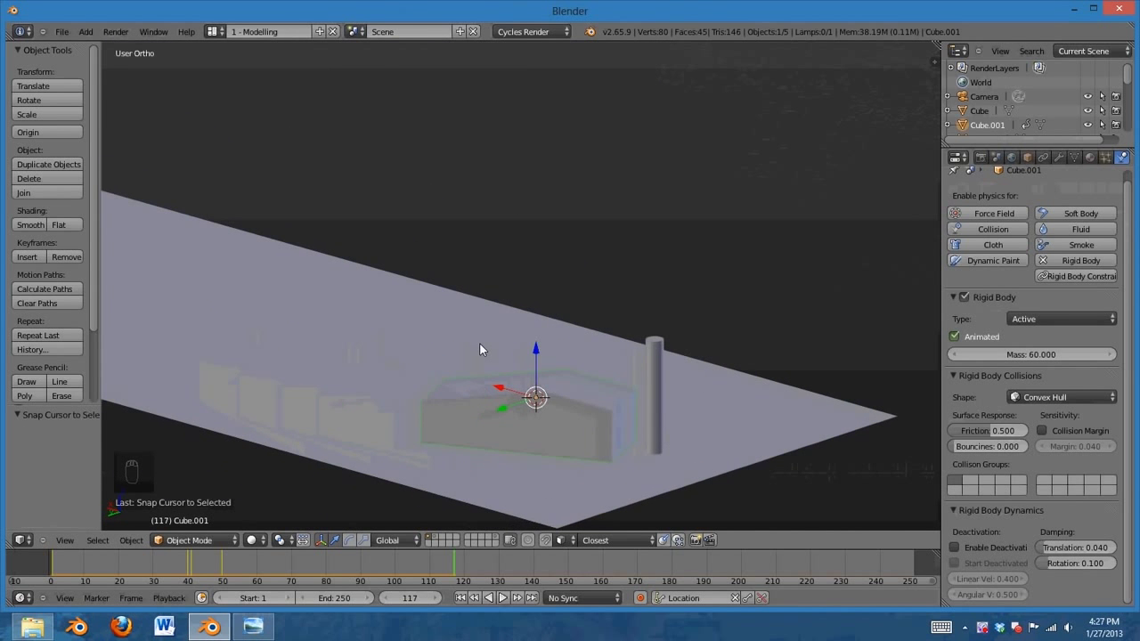
{"action": "key", "text": "shift+a"}
{"action": "mouse_move", "coordinate": [479, 346]}
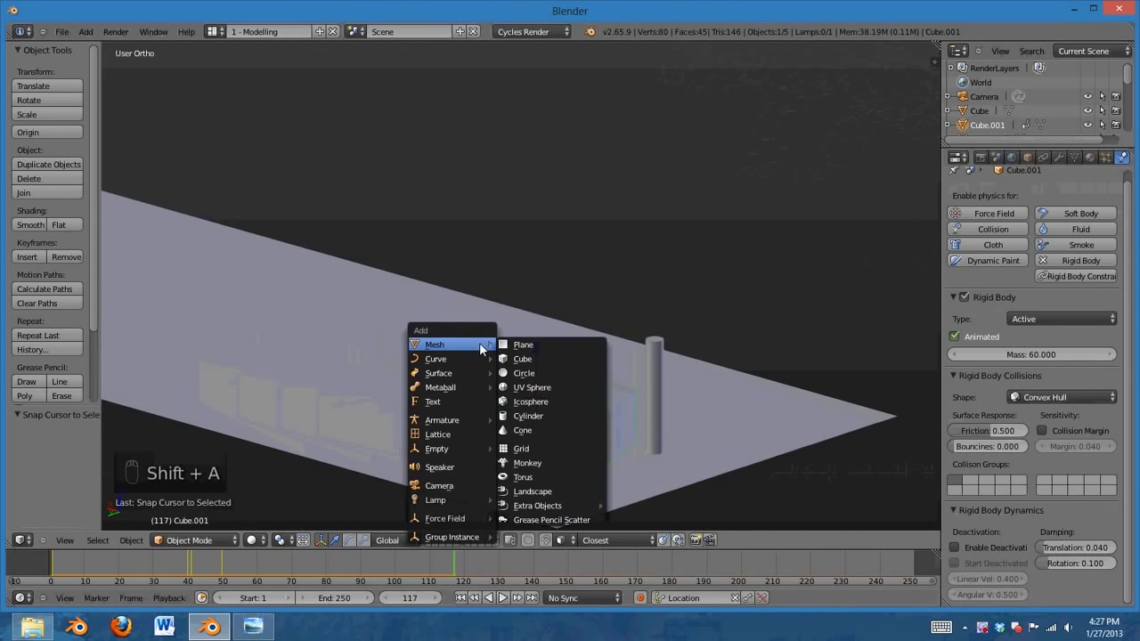
{"action": "left_click", "coordinate": [571, 388]}
{"action": "middle_click_drag", "start_coordinate": [679, 403], "coordinate": [534, 410]}
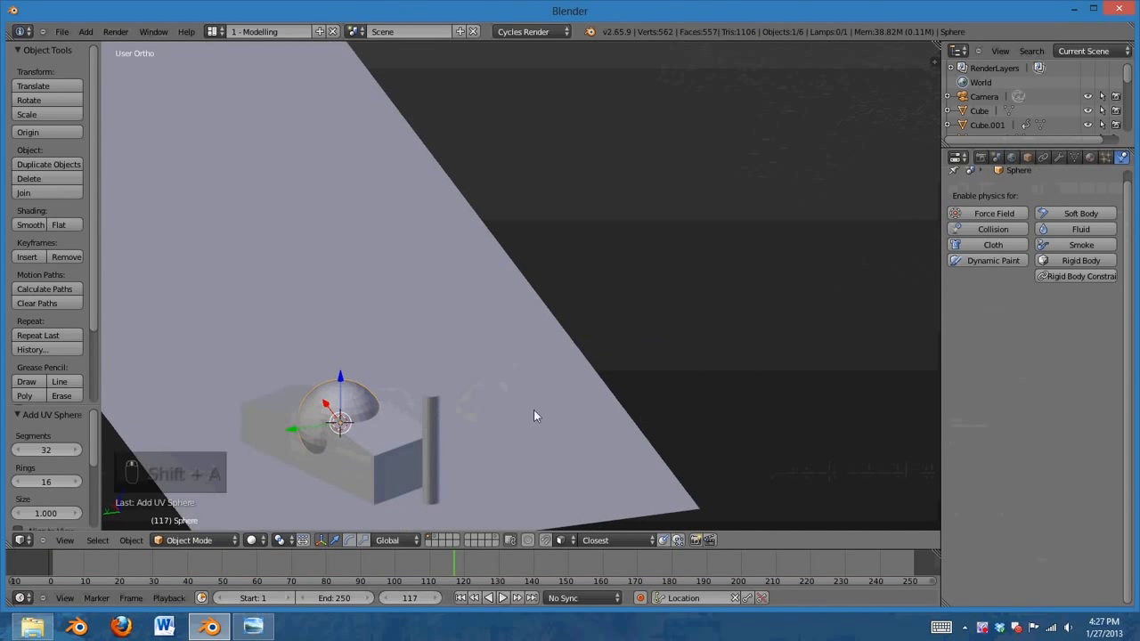
{"action": "left_click_drag", "start_coordinate": [344, 379], "coordinate": [340, 191]}
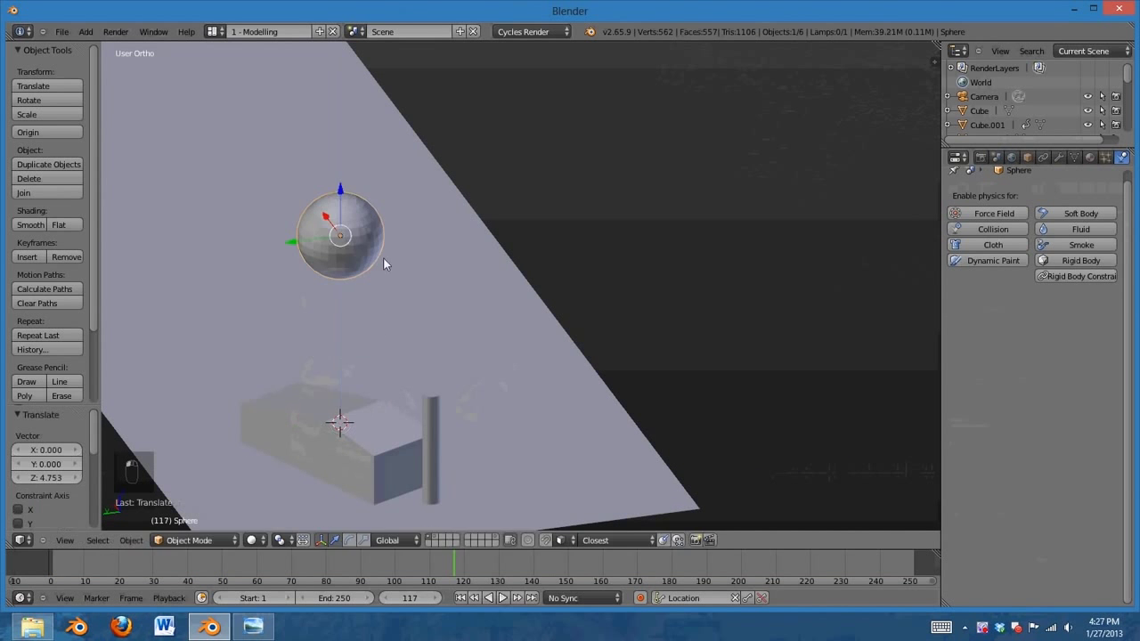
Step: Enlarge the sphere and shift it about 0.78 units along the Y axis
{"action": "key", "text": "s"}
{"action": "left_click", "coordinate": [499, 342]}
{"action": "middle_click_drag", "start_coordinate": [499, 342], "coordinate": [548, 407]}
{"action": "left_click_drag", "start_coordinate": [263, 199], "coordinate": [211, 195]}
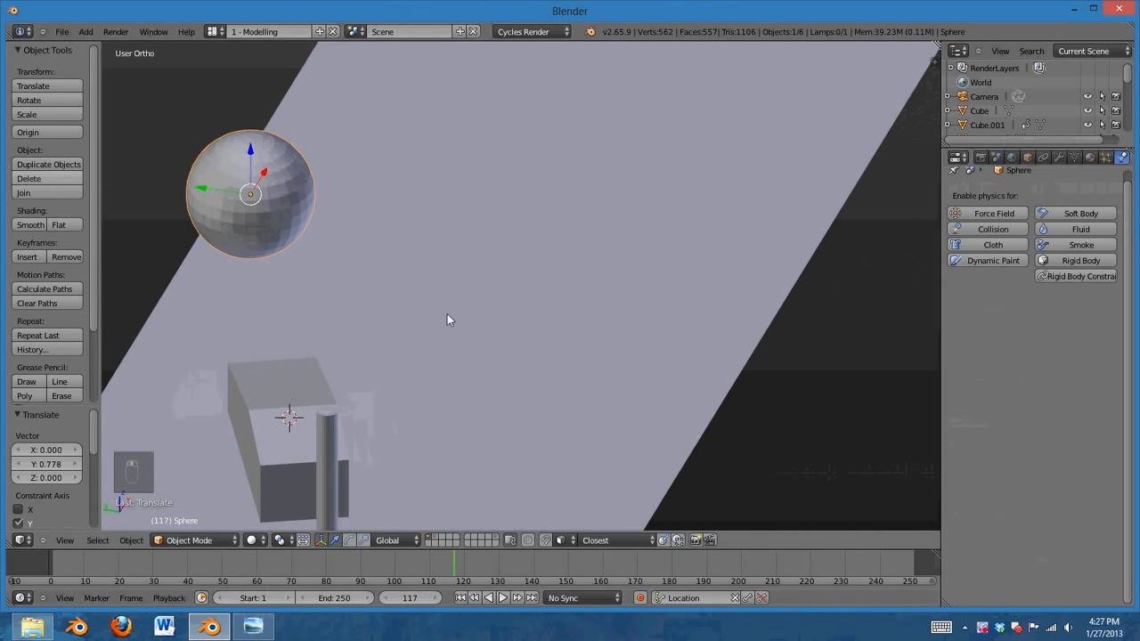
Step: Scale the sphere up by a factor of about 1.33 and apply its scale
{"action": "middle_click_drag", "start_coordinate": [448, 318], "coordinate": [486, 258]}
{"action": "key", "text": "s"}
{"action": "left_click", "coordinate": [522, 260]}
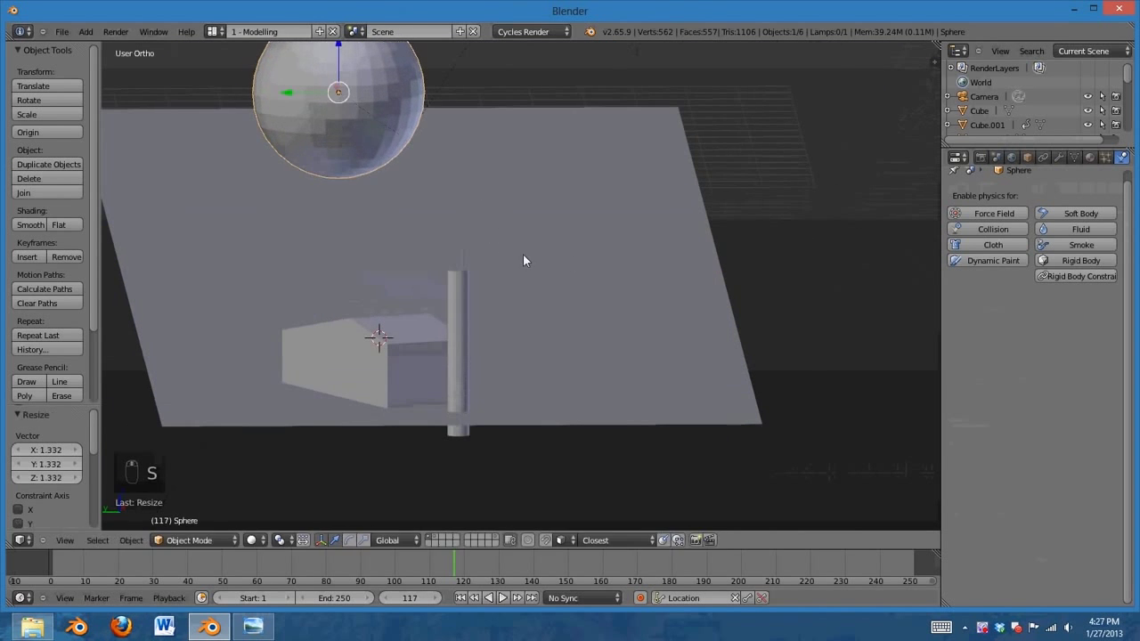
{"action": "key", "text": "ctrl+a"}
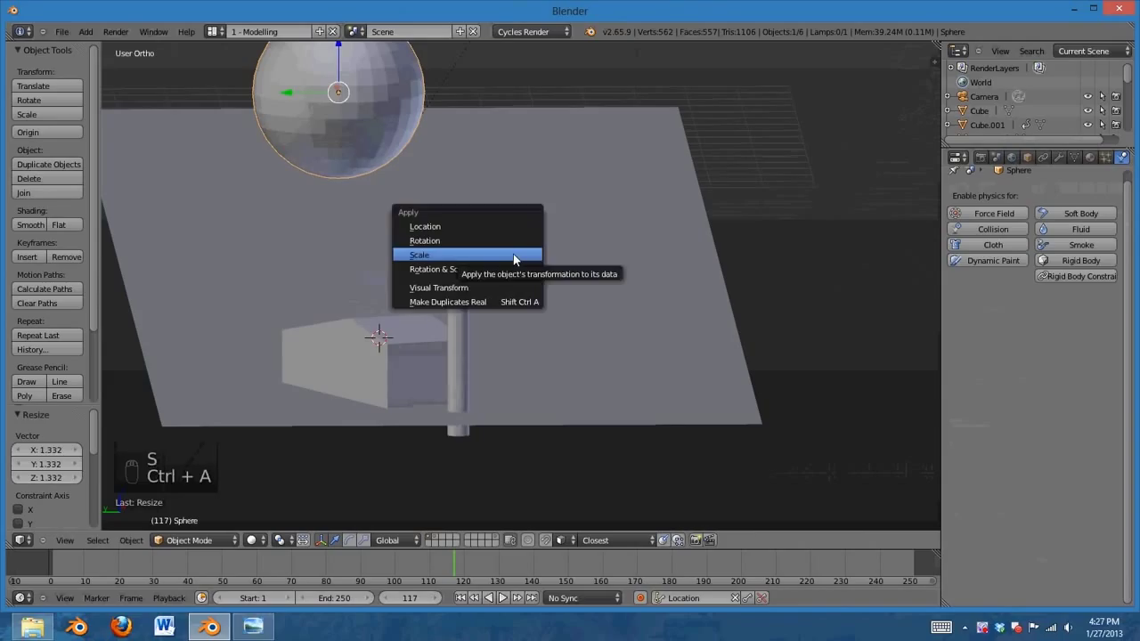
{"action": "left_click", "coordinate": [514, 257]}
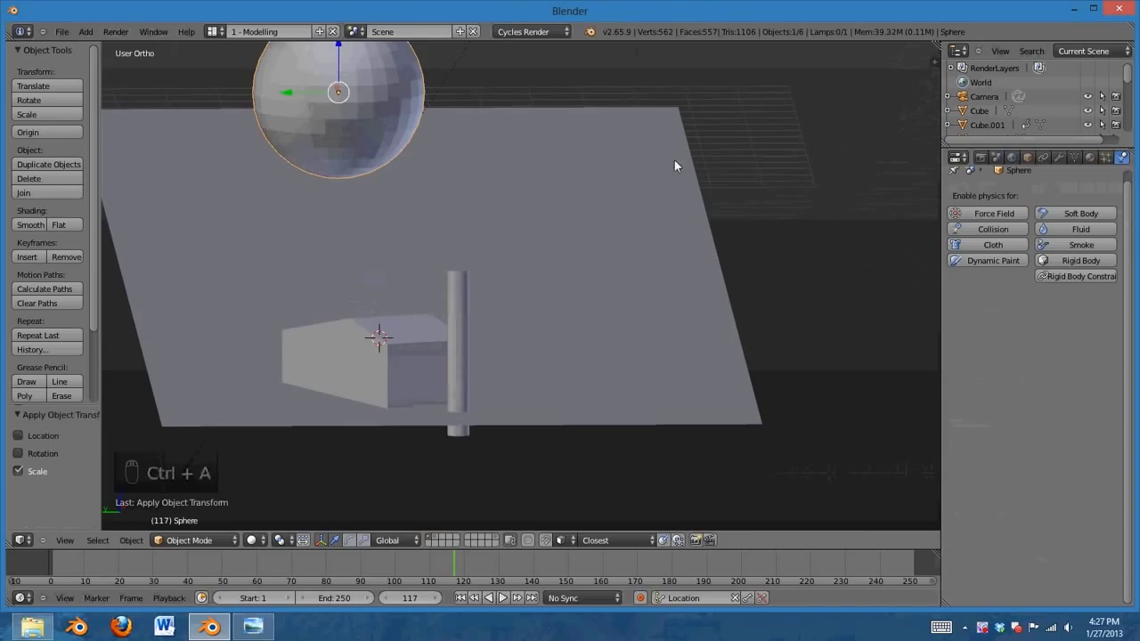
Step: Make the sphere an active rigid body and play the simulation from the first frame to test its fall
{"action": "middle_click_drag", "start_coordinate": [535, 355], "coordinate": [587, 410]}
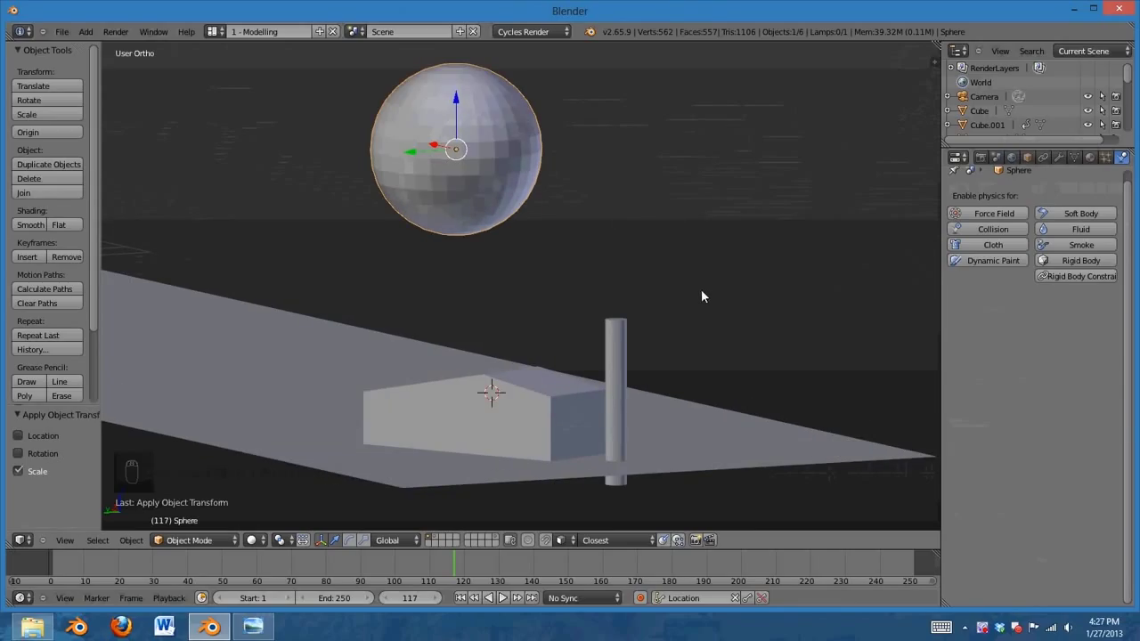
{"action": "left_click", "coordinate": [1074, 262]}
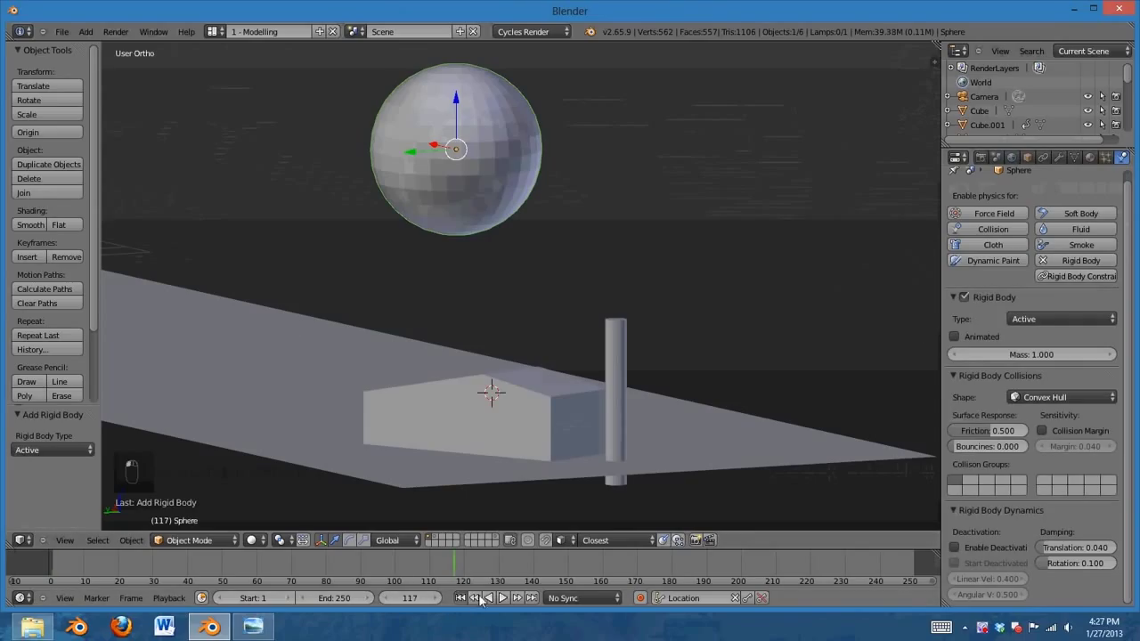
{"action": "left_click", "coordinate": [461, 598]}
{"action": "left_click", "coordinate": [502, 598]}
{"action": "left_click", "coordinate": [502, 598]}
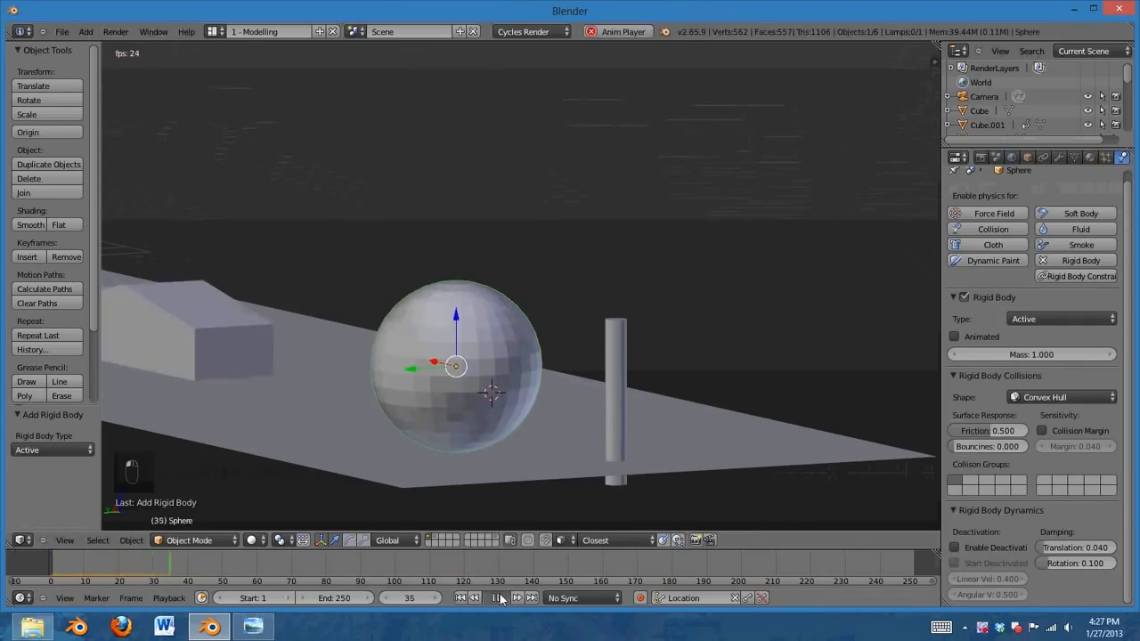
Step: Scrub the animation to frame 53 to examine the sphere's position relative to the block, and return to the first frame
{"action": "left_click", "coordinate": [460, 597]}
{"action": "left_click_drag", "start_coordinate": [123, 562], "coordinate": [232, 563]}
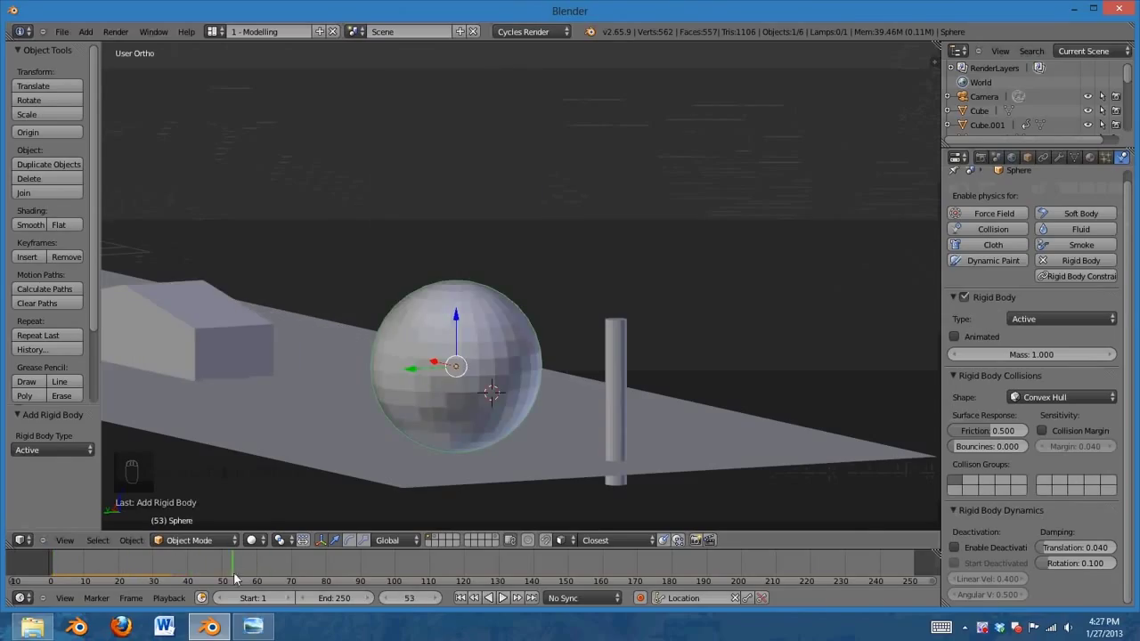
{"action": "left_click", "coordinate": [462, 600]}
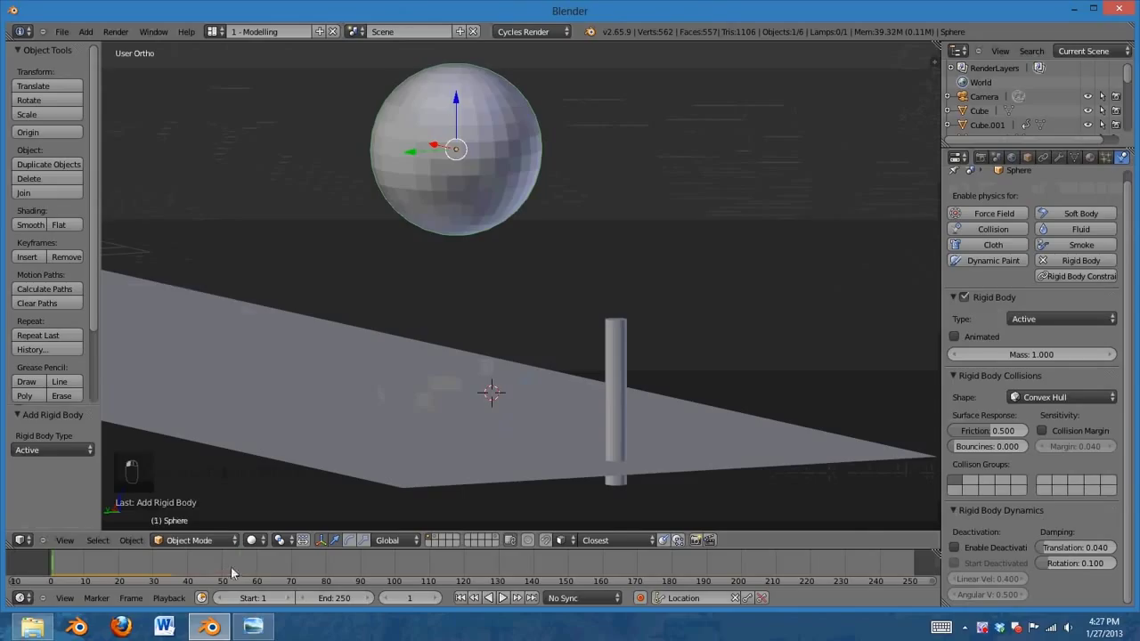
Step: Keyframe the sphere's rigid body Animated setting as enabled at frame 70 and disabled at frame 71
{"action": "left_click", "coordinate": [250, 570]}
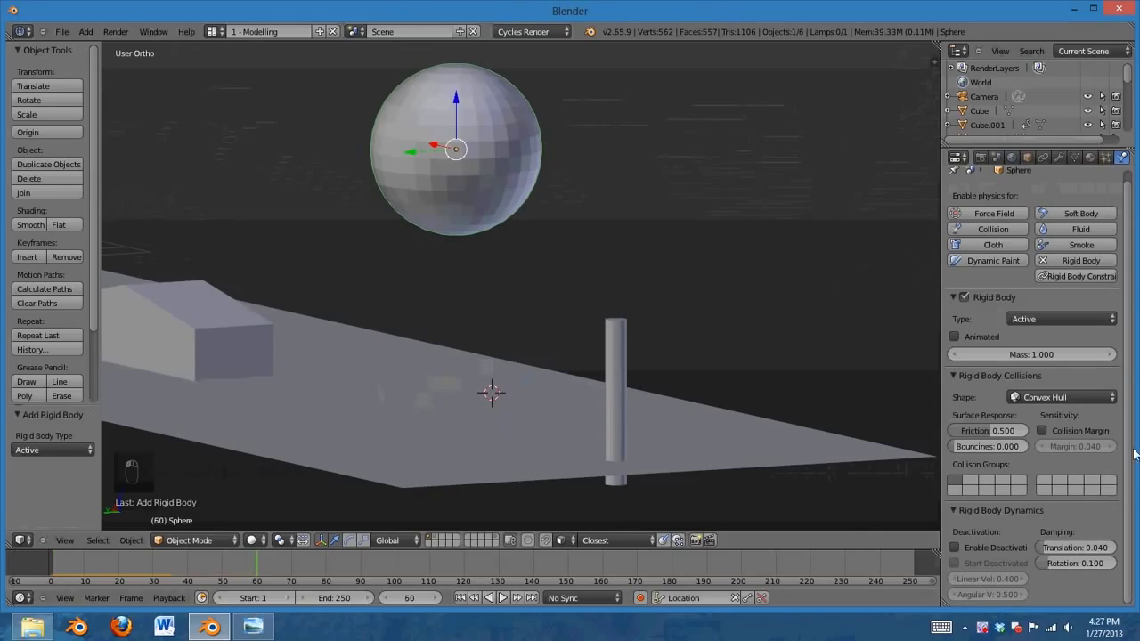
{"action": "left_click", "coordinate": [956, 338]}
{"action": "left_click_drag", "start_coordinate": [287, 562], "coordinate": [292, 563]}
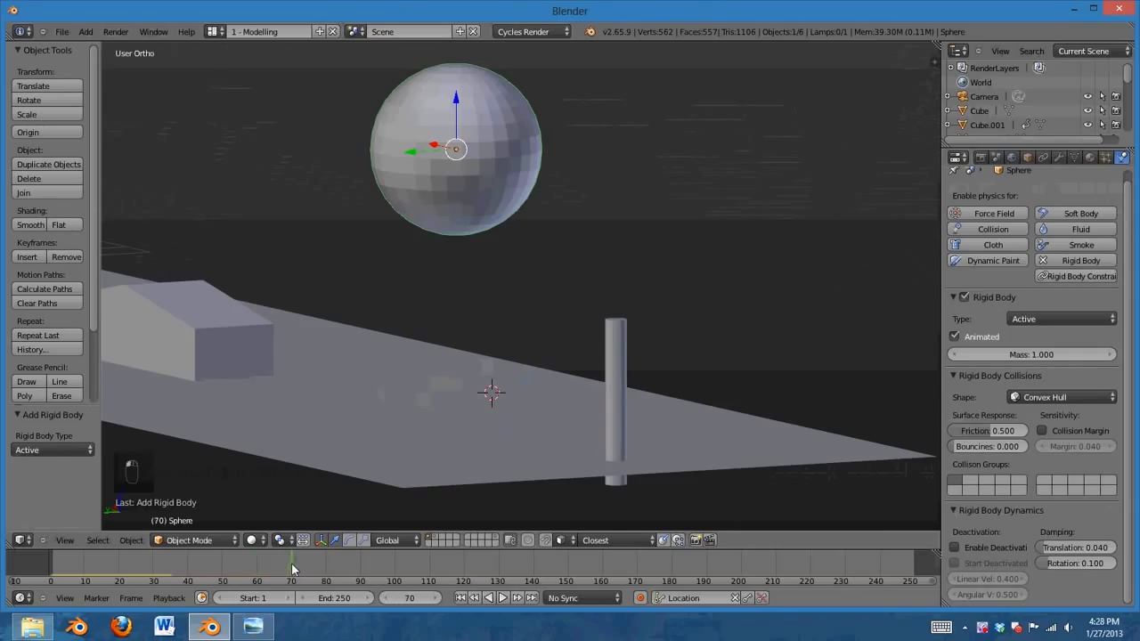
{"action": "key", "text": "i"}
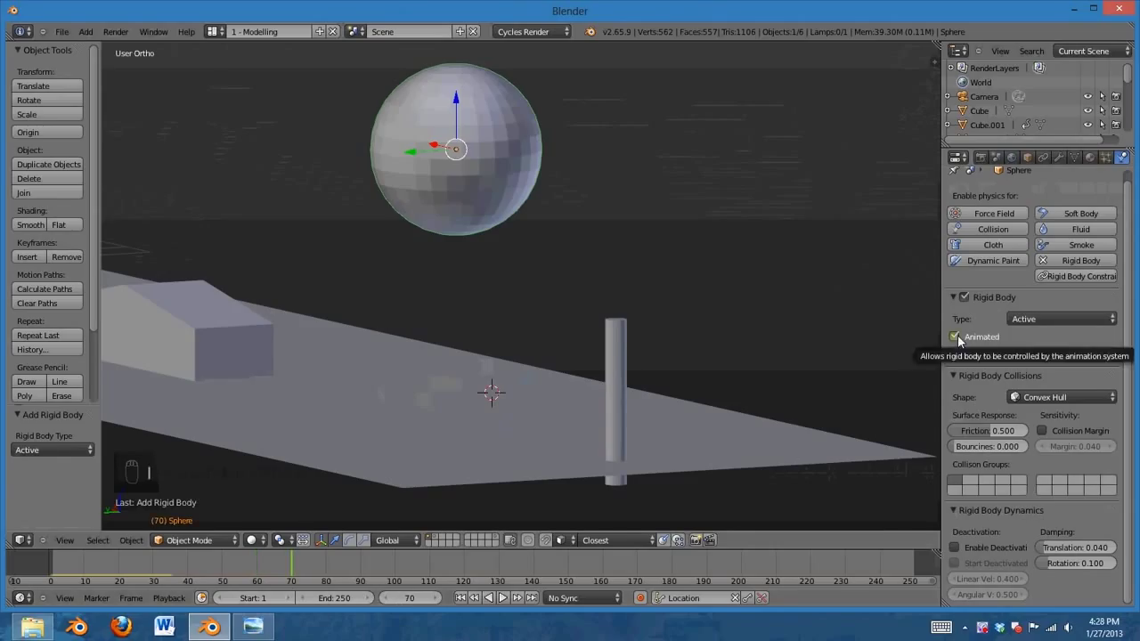
{"action": "left_click", "coordinate": [436, 599]}
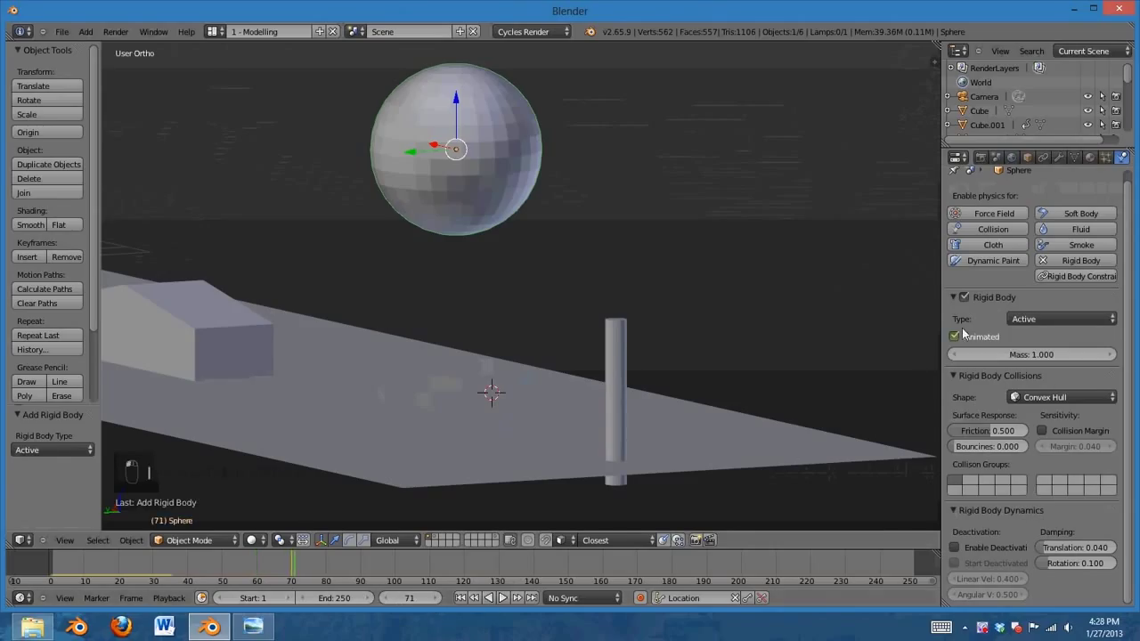
{"action": "key", "text": "i"}
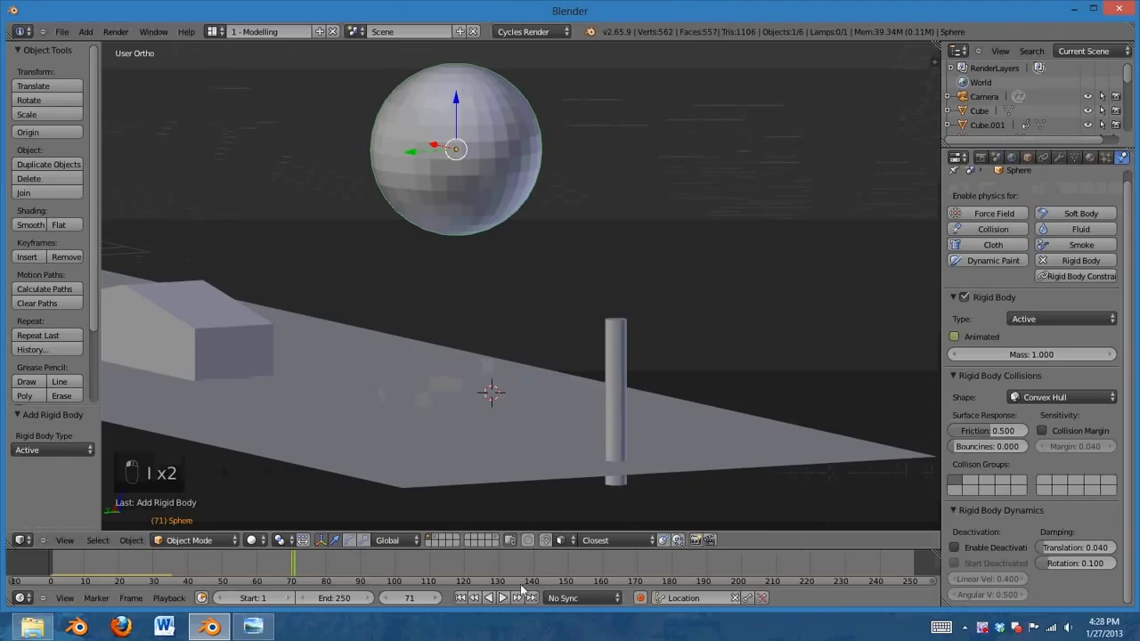
Step: Play the simulation from the first frame to about frame 144 to check the sphere's delayed drop onto the block
{"action": "left_click", "coordinate": [460, 597]}
{"action": "left_click", "coordinate": [503, 598]}
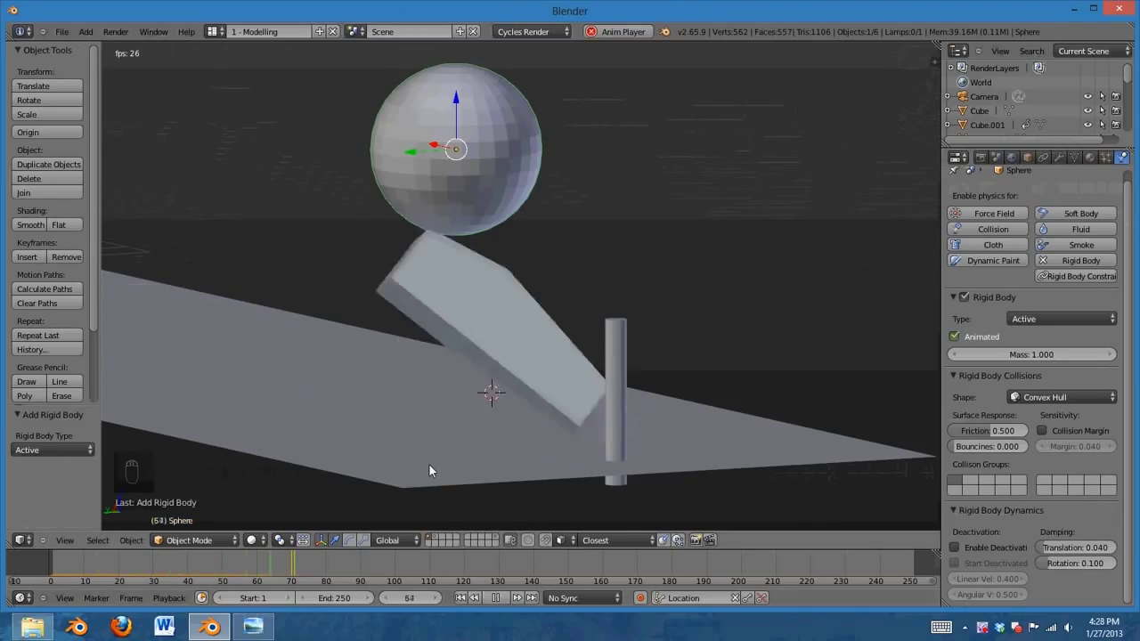
{"action": "left_click", "coordinate": [494, 599]}
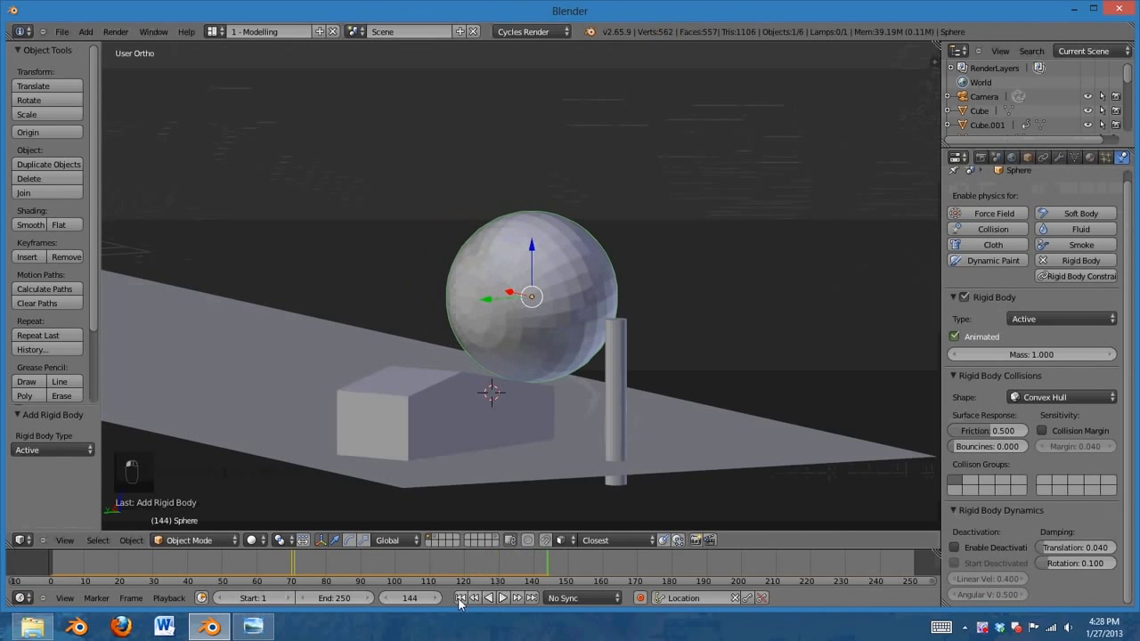